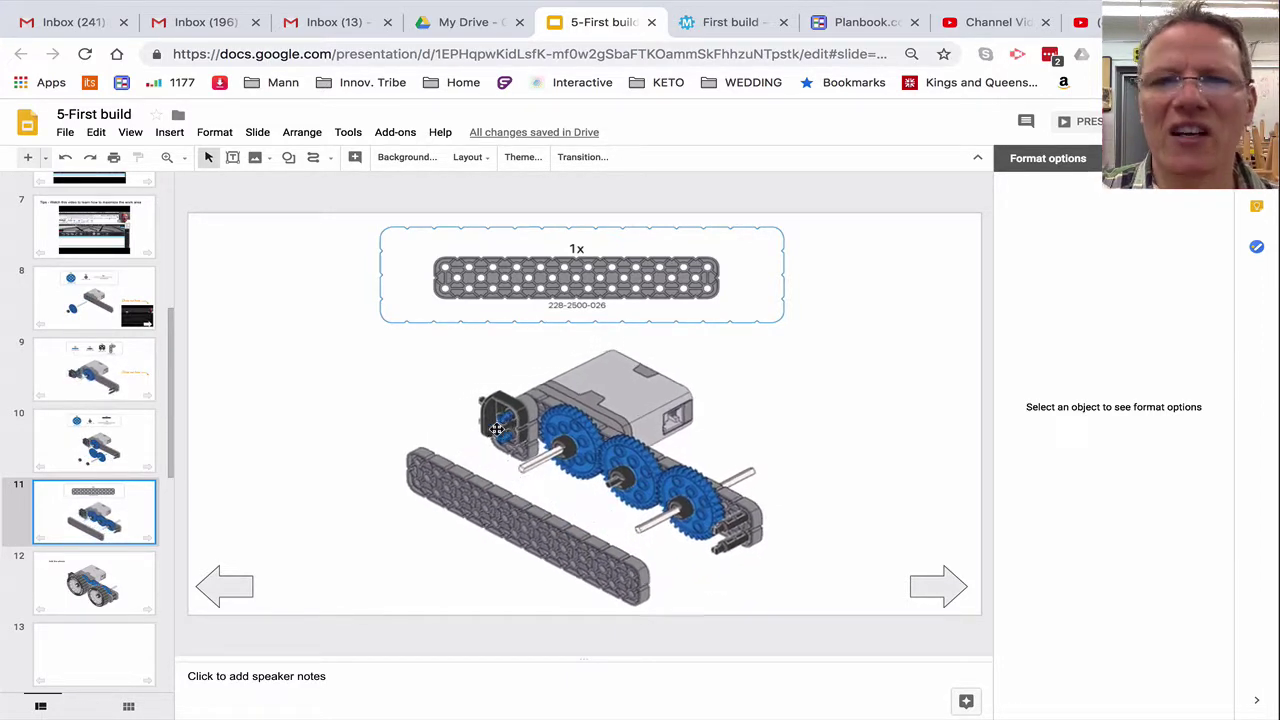
Switch from the slide 11 build instructions to the First build robot project
left_click(722, 28)
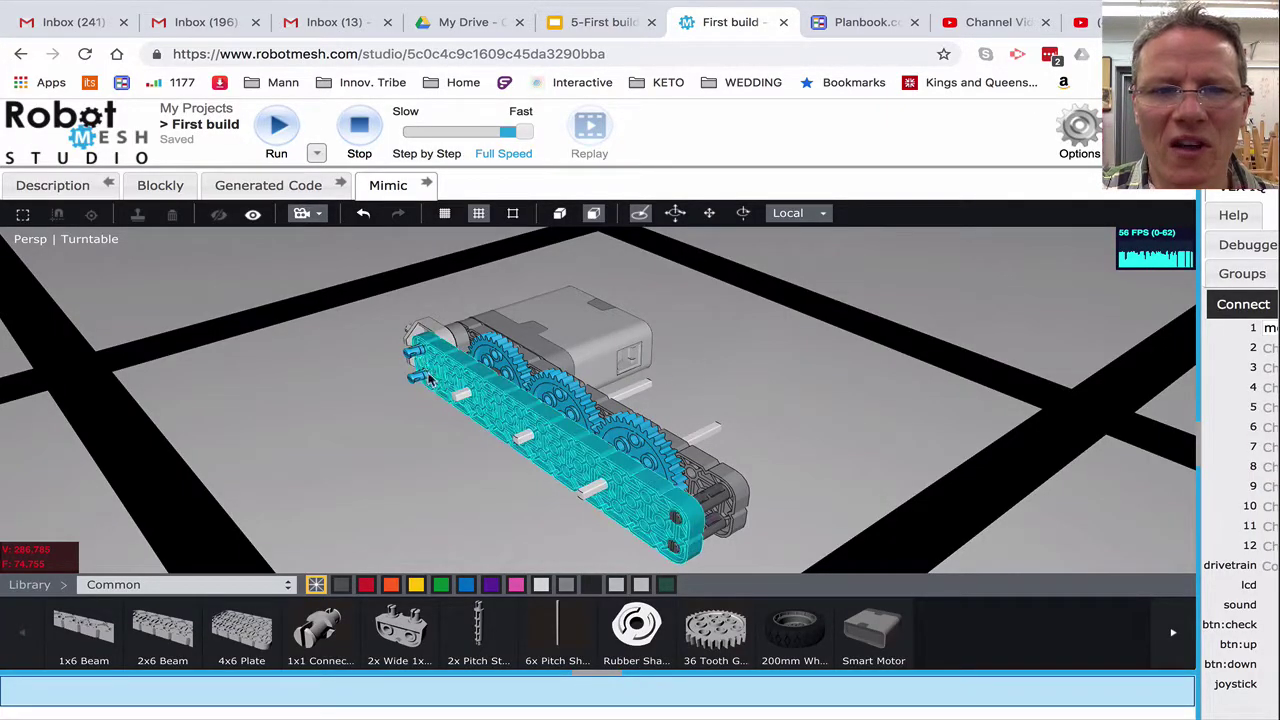
Rotate the pin at the assembly's end to a new angle
left_click(414, 356)
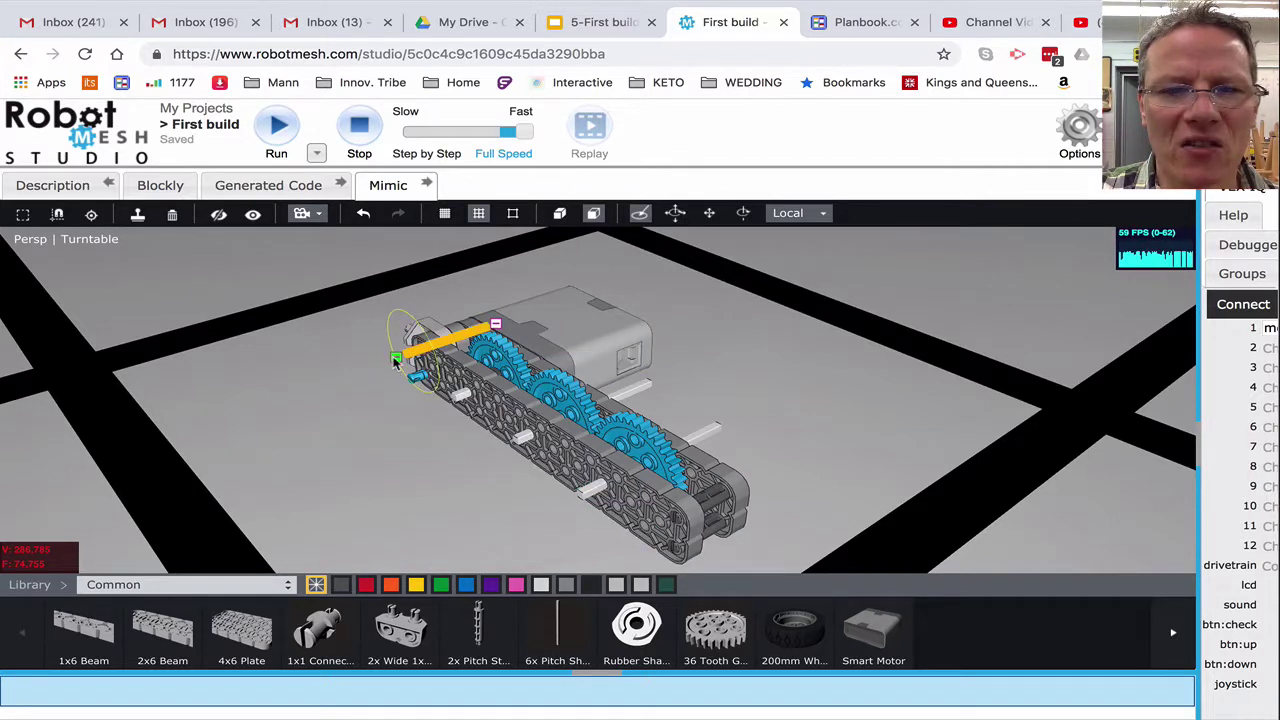
left_click_drag(396, 362, 400, 381)
left_click(400, 384)
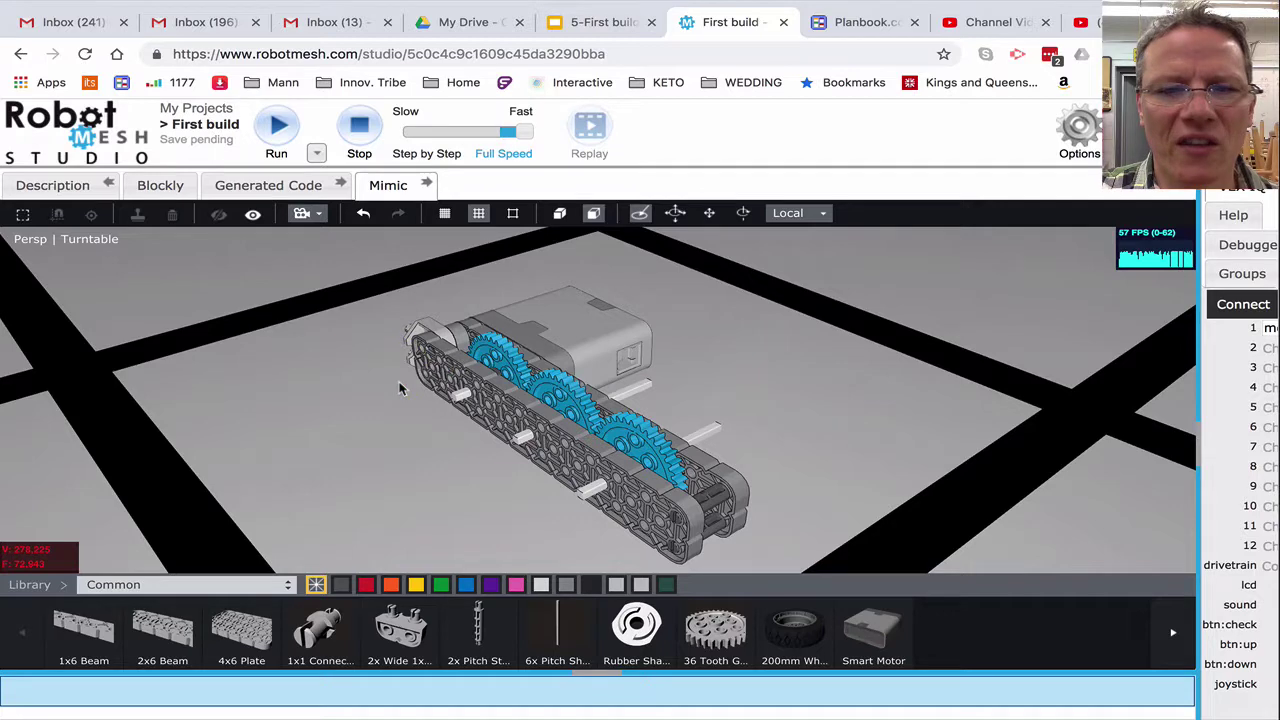
Shorten the long gear-train pin from both ends, then recheck the slide 11 beam step
left_click(515, 440)
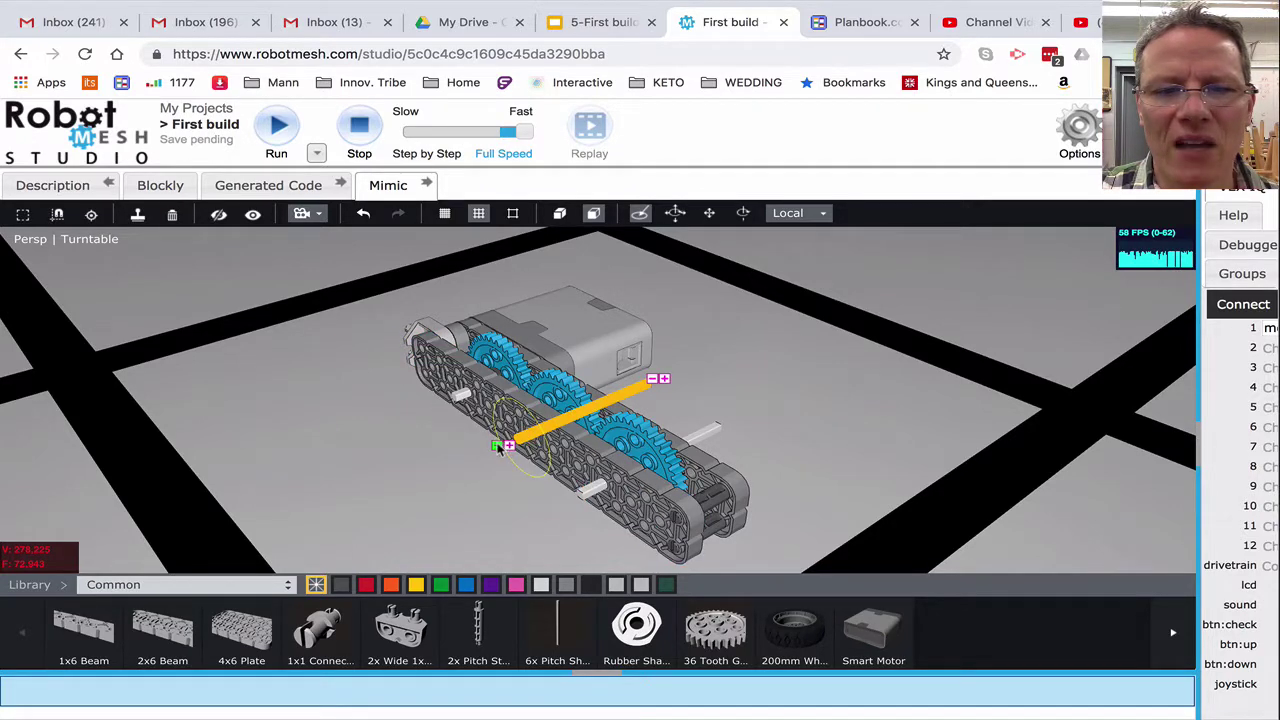
left_click(497, 446)
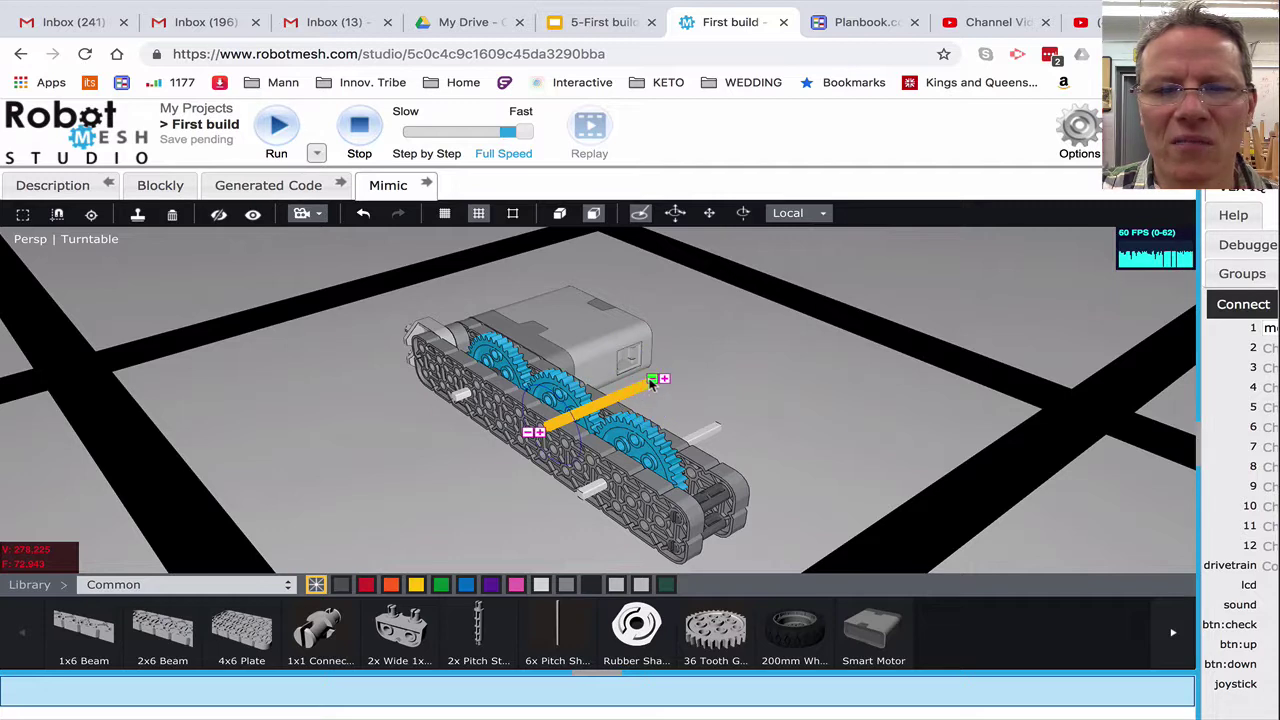
left_click(651, 384)
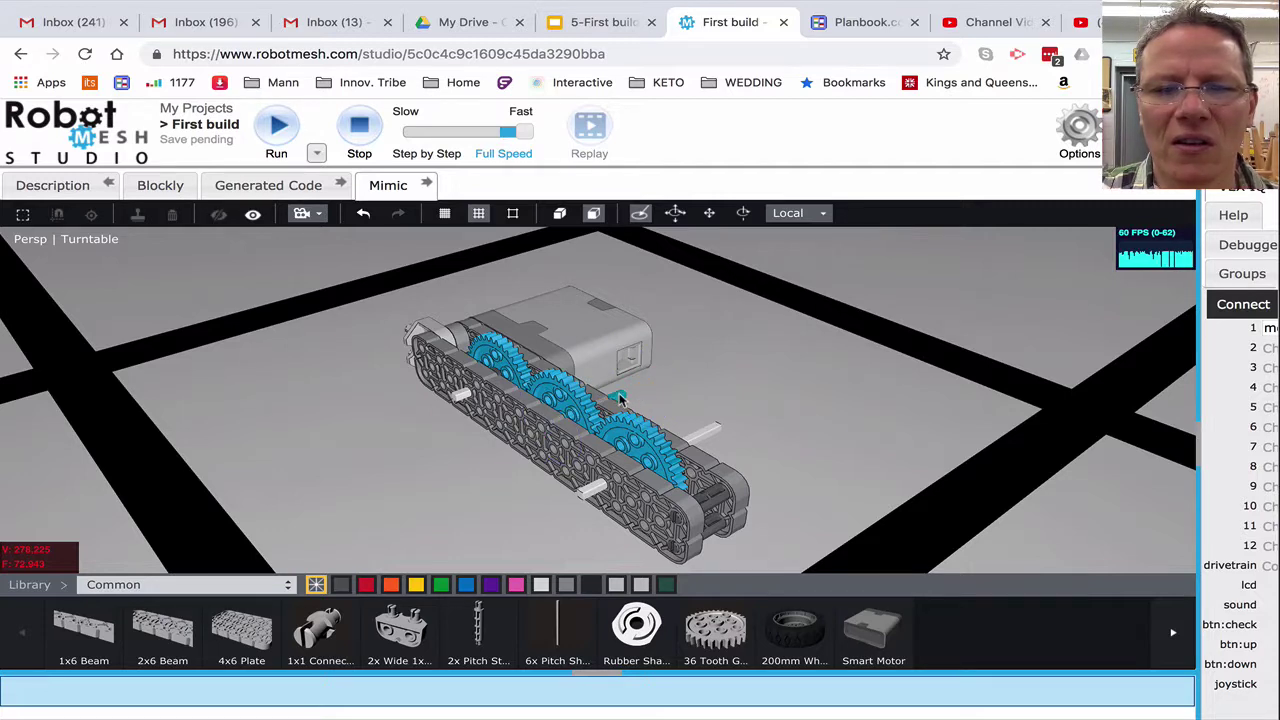
left_click(620, 397)
left_click(628, 392)
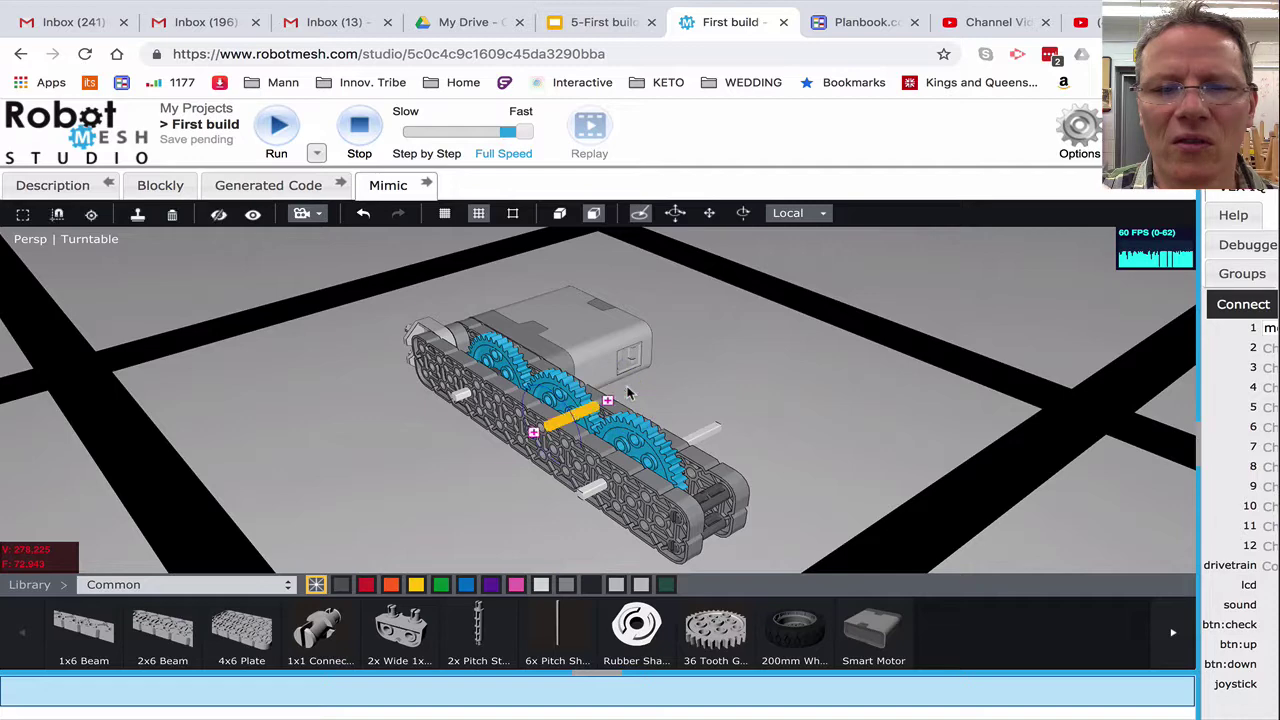
left_click(689, 391)
mouse_move(689, 391)
left_mouse_down()
mouse_move(623, 386)
mouse_move(694, 391)
left_mouse_up()
left_click(617, 22)
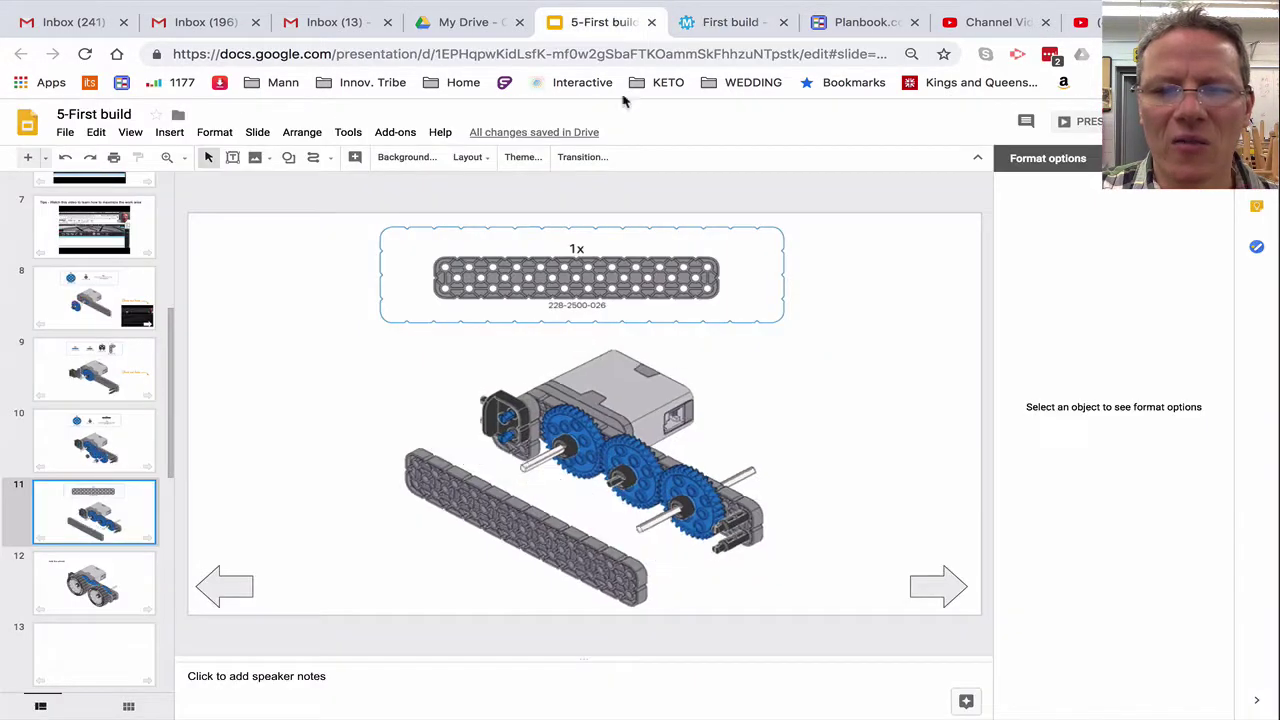
left_click(724, 22)
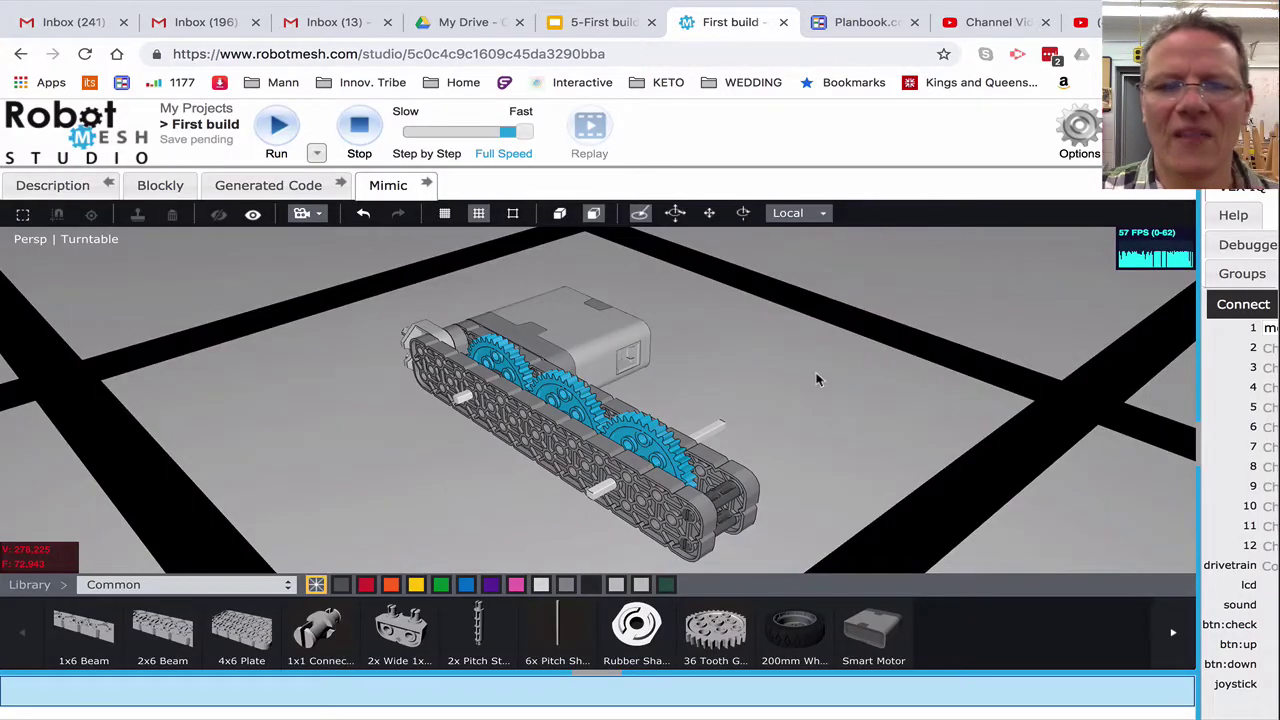
Widen the side panel and show the Groups list, which holds a single Group
left_click_drag(817, 379, 780, 380)
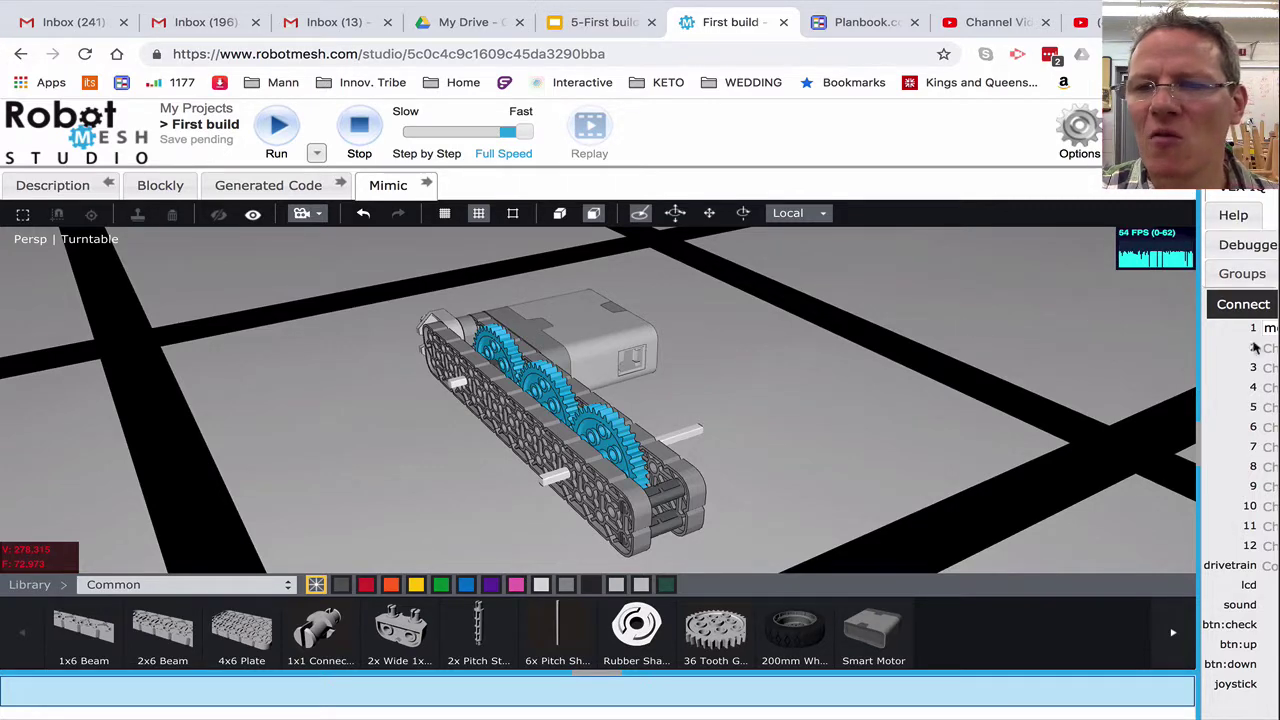
left_click_drag(1199, 451, 1010, 449)
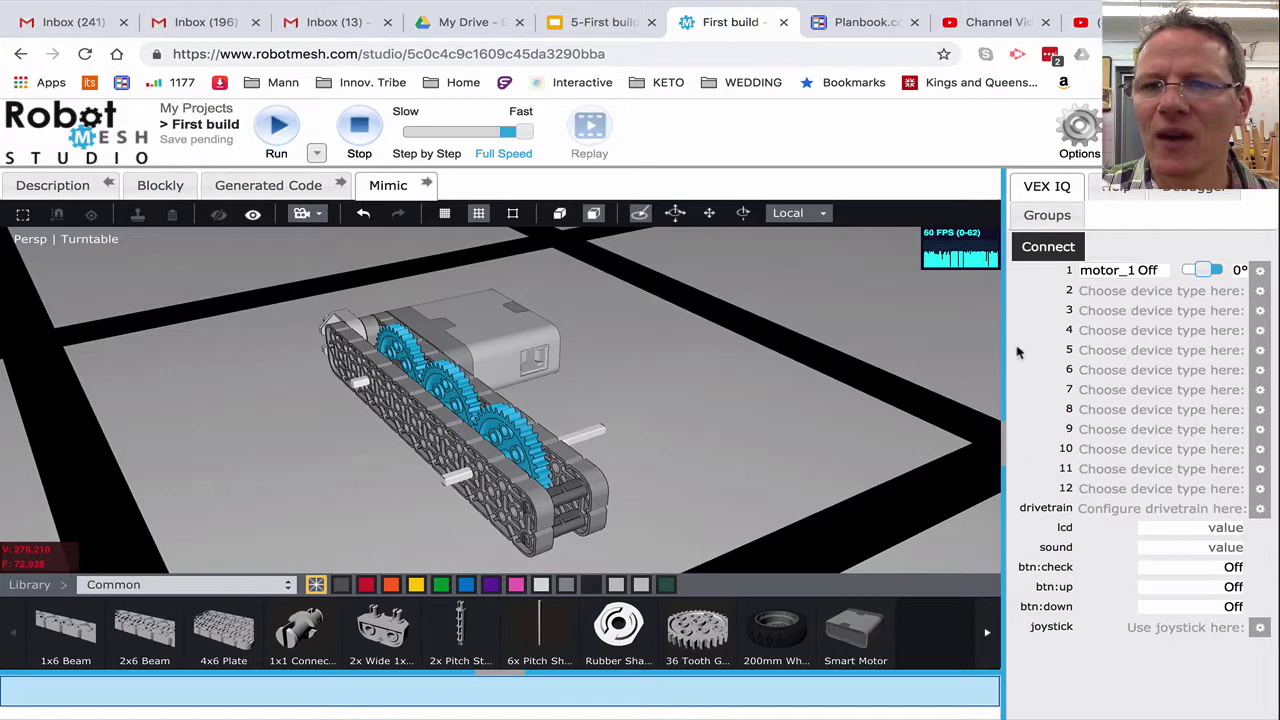
left_click(1040, 216)
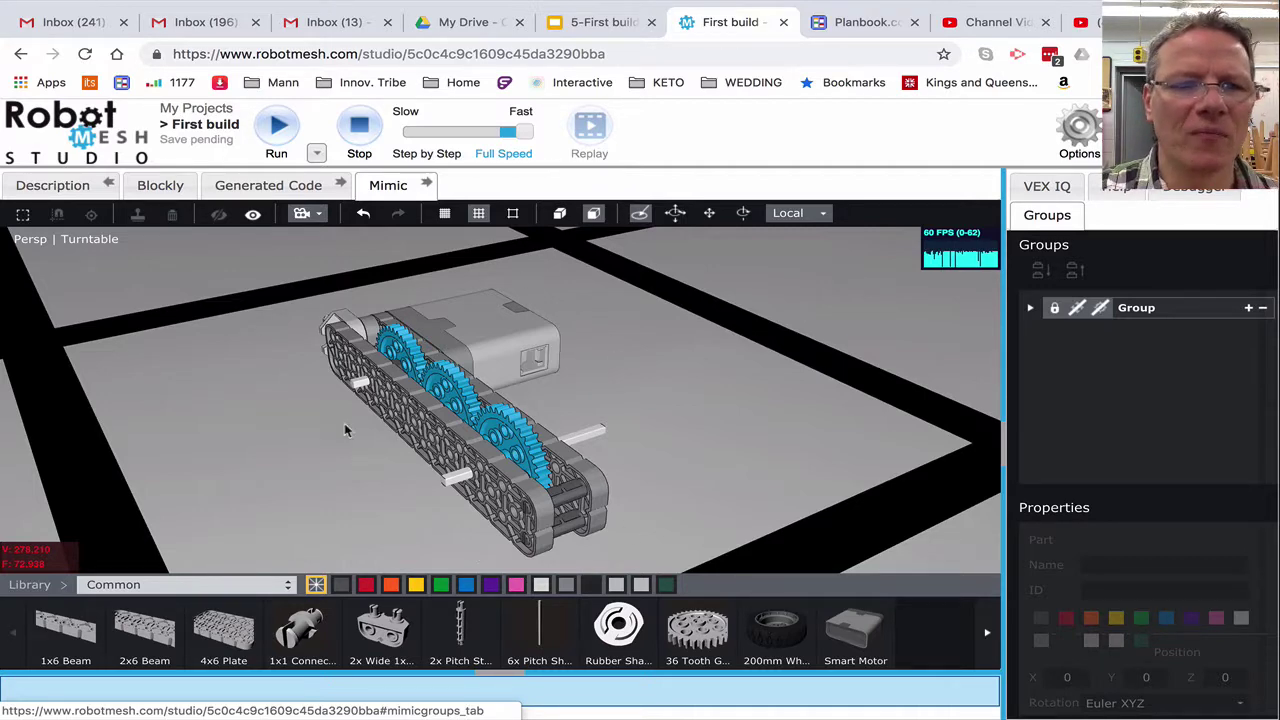
scroll(309, 395, "up", 3)
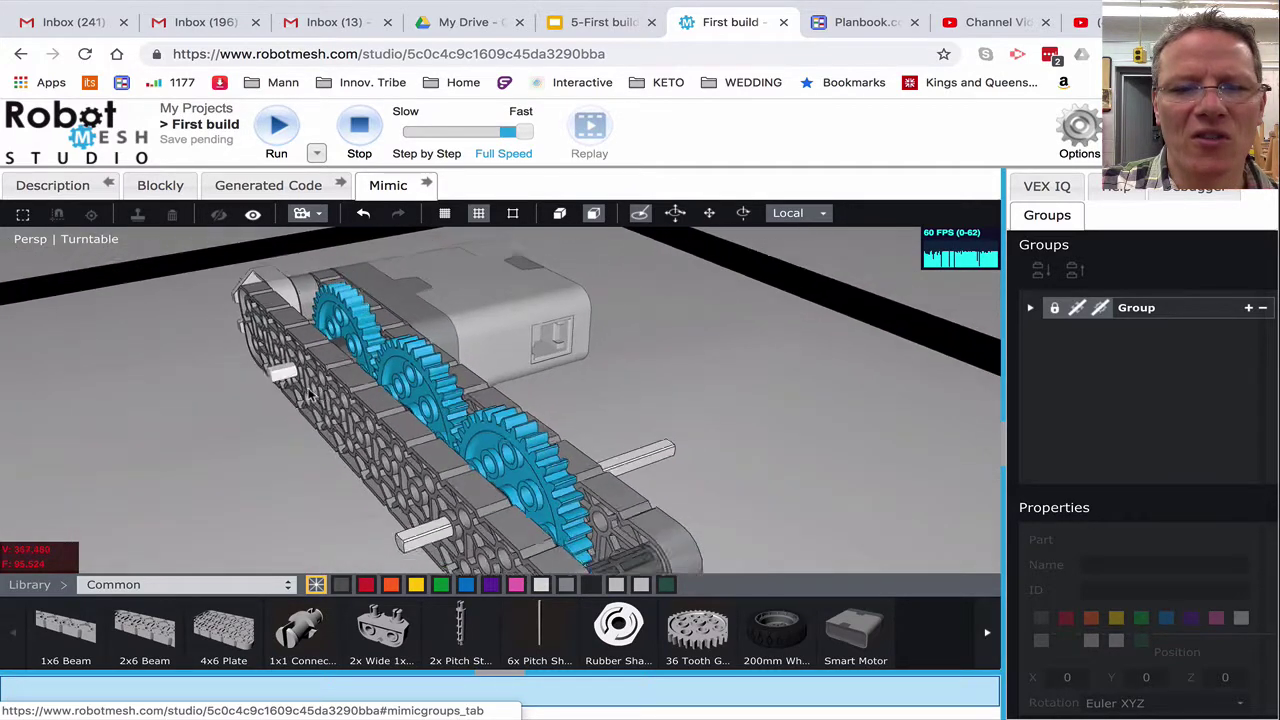
scroll(309, 395, "down", 4)
scroll(309, 395, "down", 2)
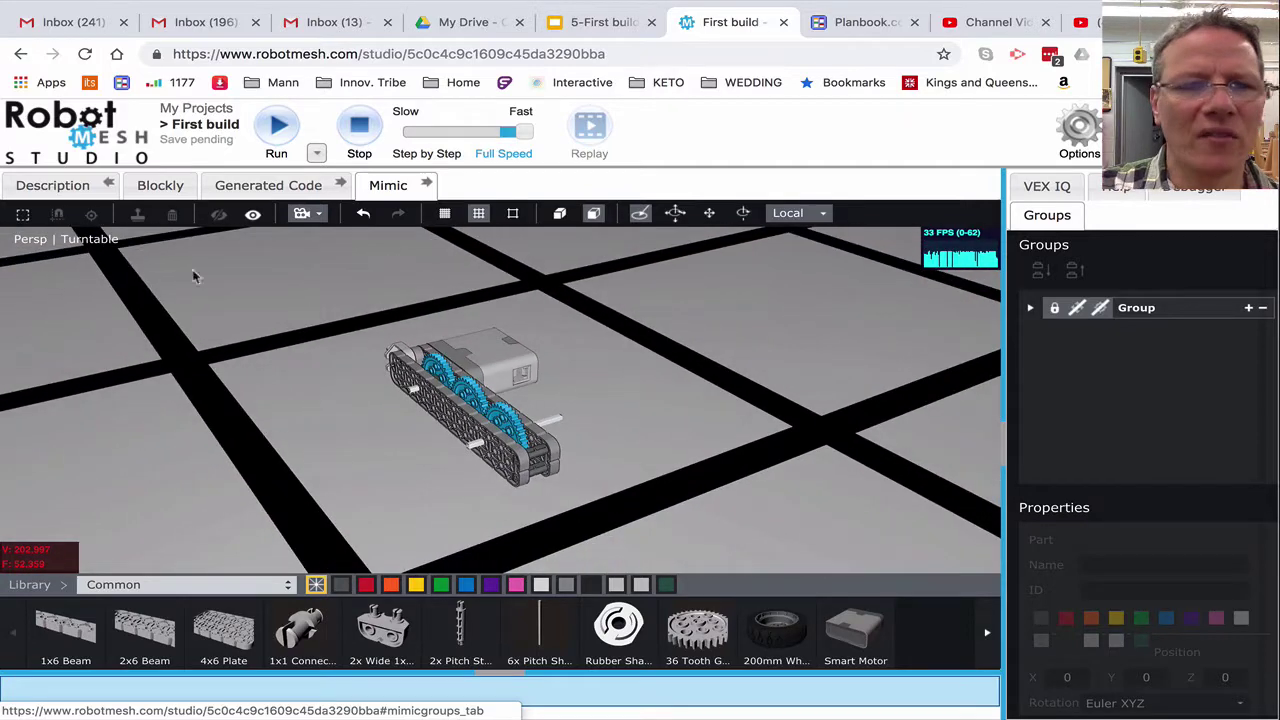
Box-select the whole gear-train assembly, group it, and open the new group's name dialog
left_click(22, 217)
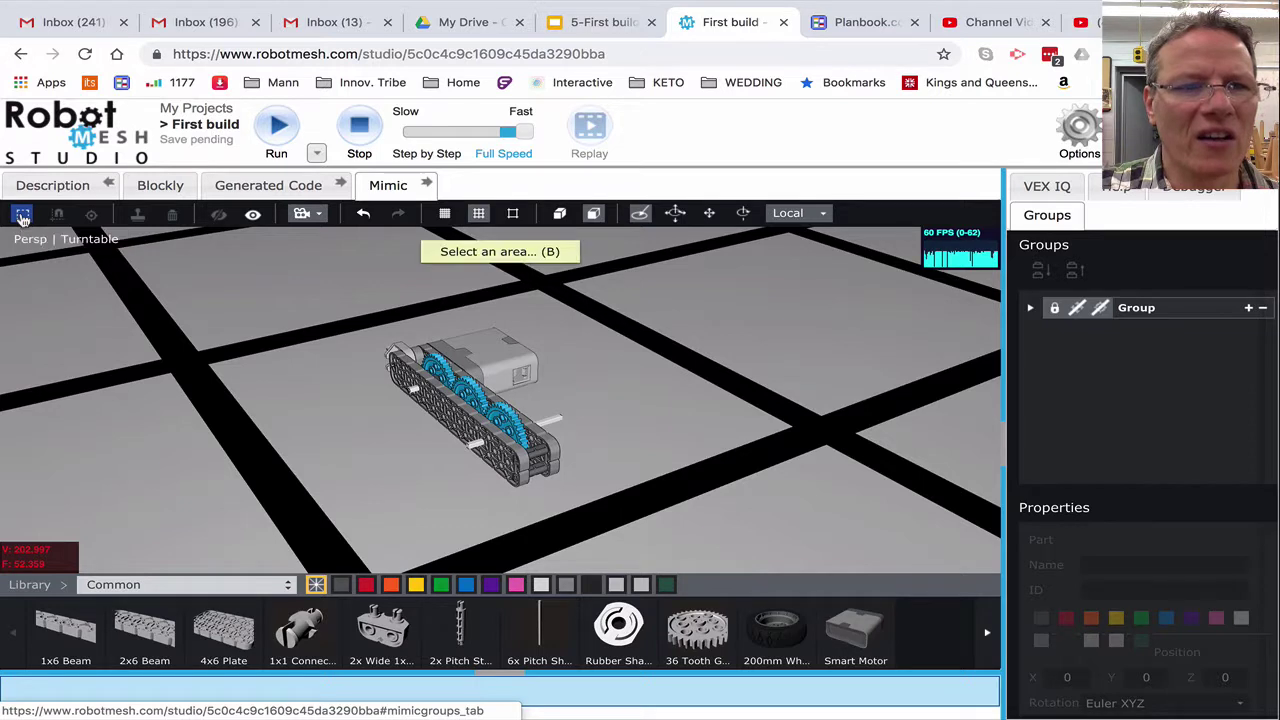
left_click_drag(310, 287, 632, 515)
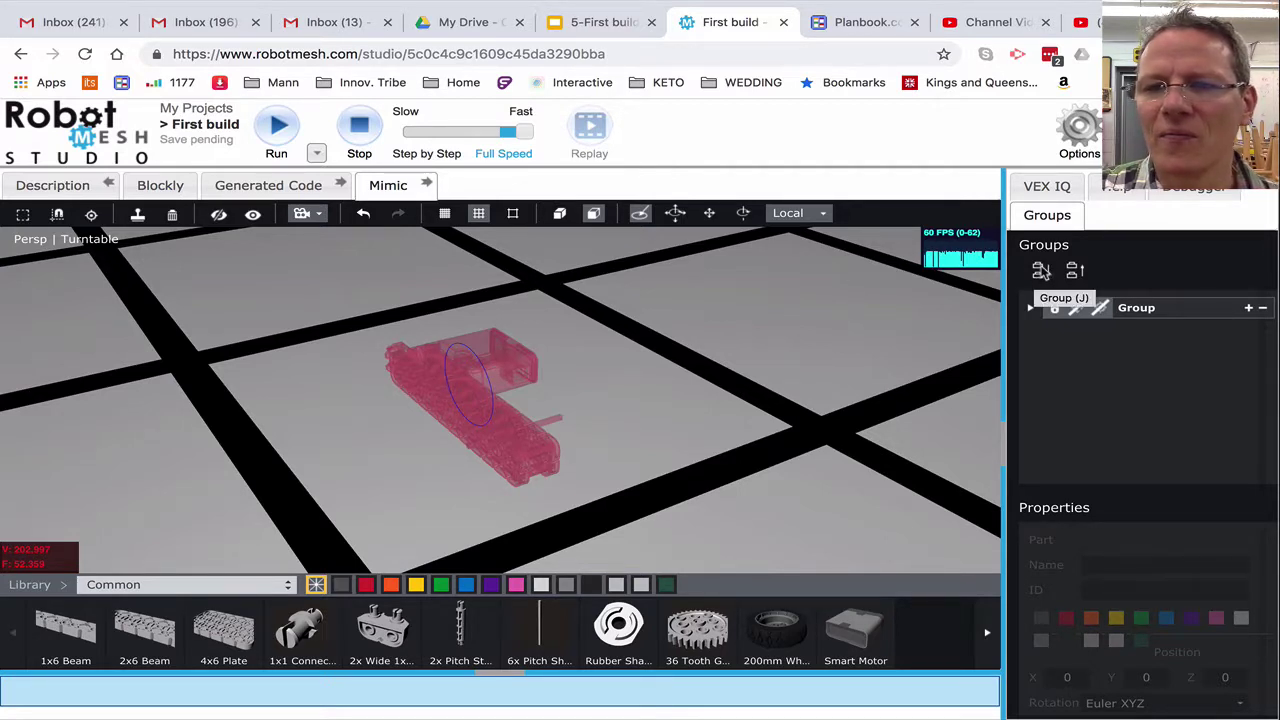
left_click(1041, 271)
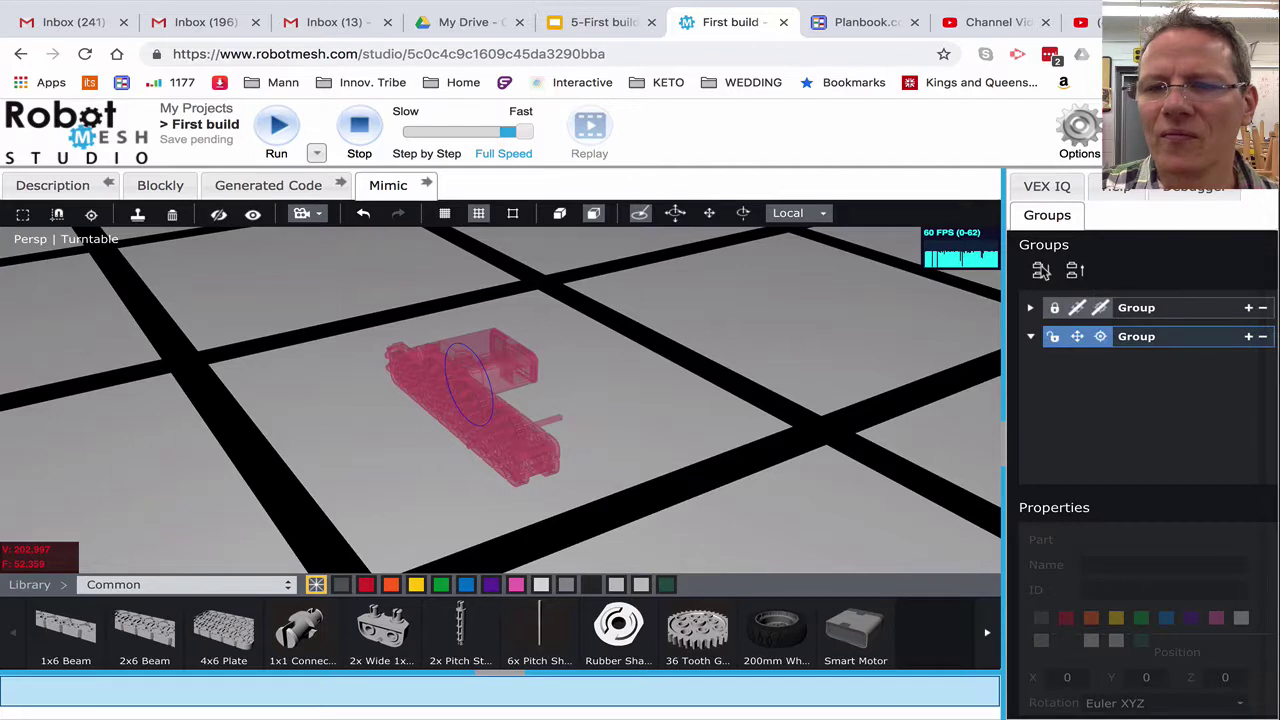
double_click(1137, 338)
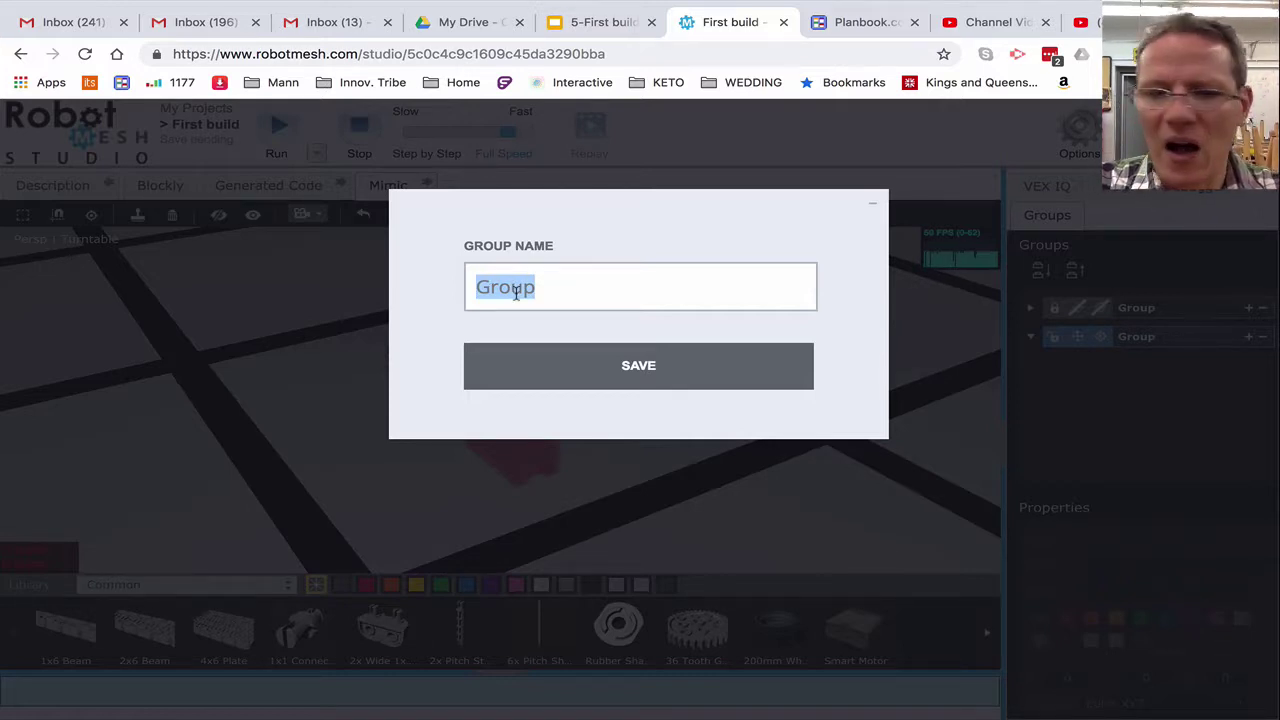
Name the new group RIGHT SIDE and save it
type("RIGHT SI")
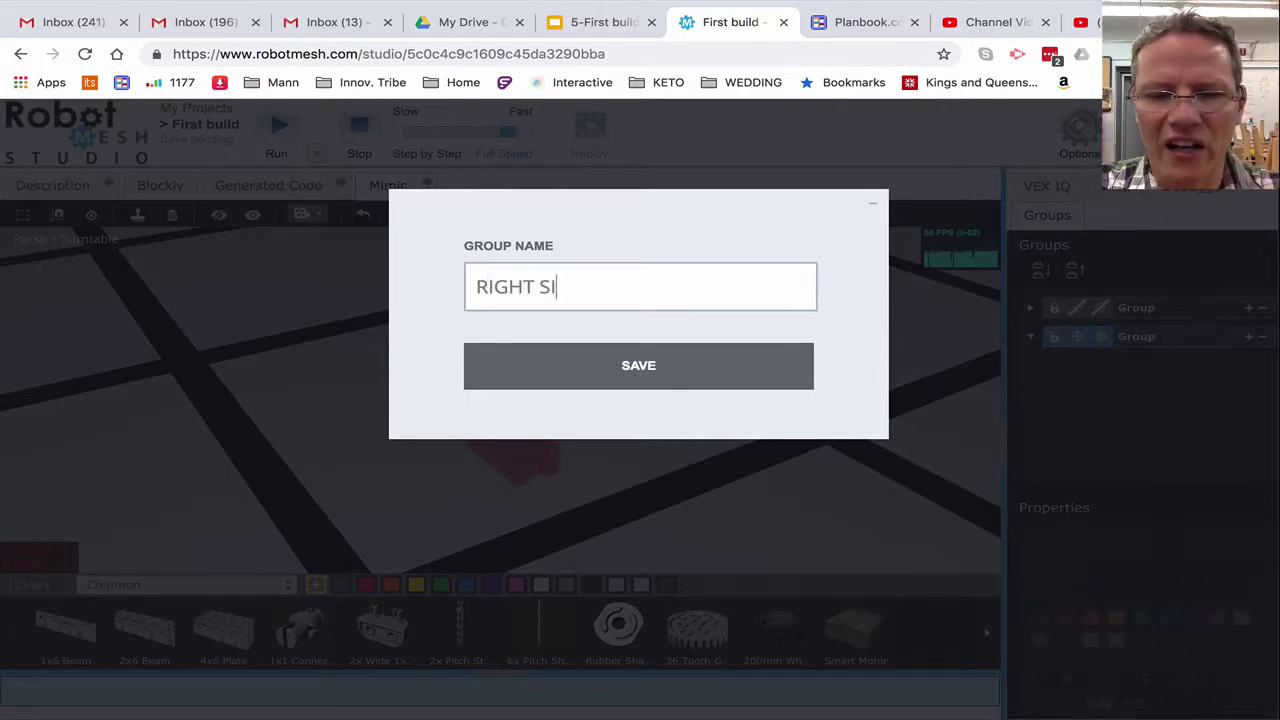
type("DE")
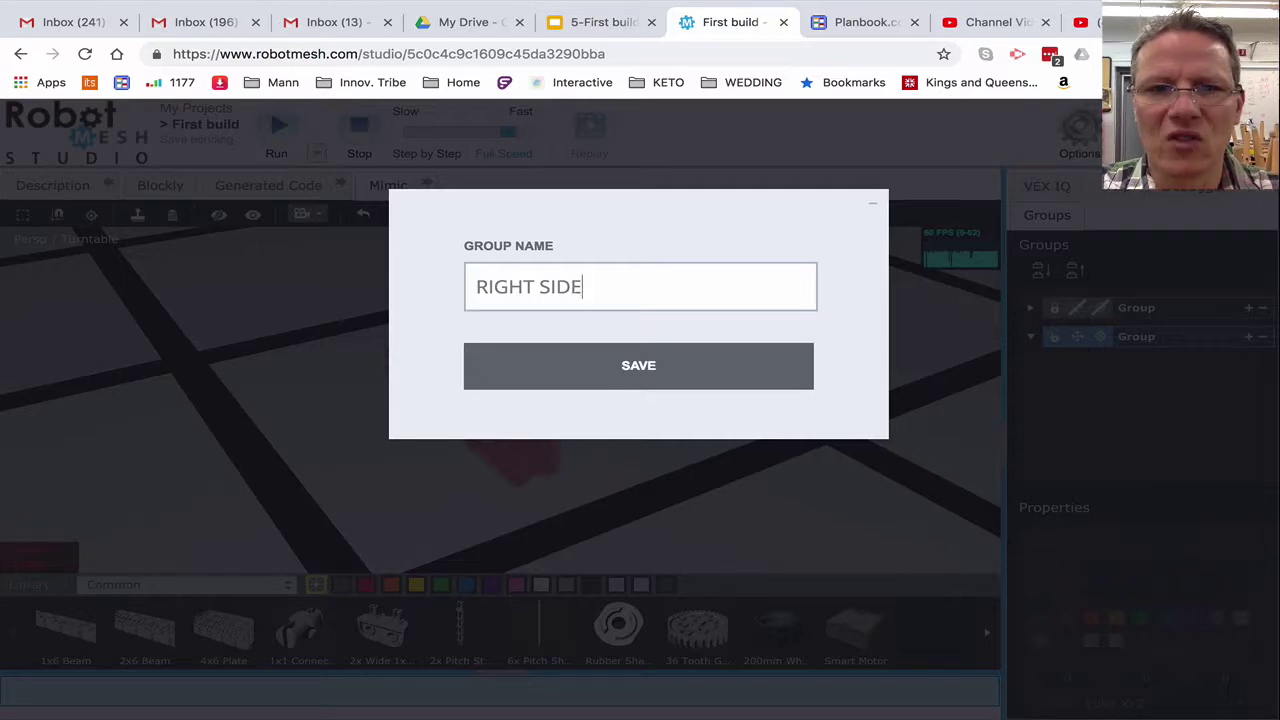
left_click(610, 366)
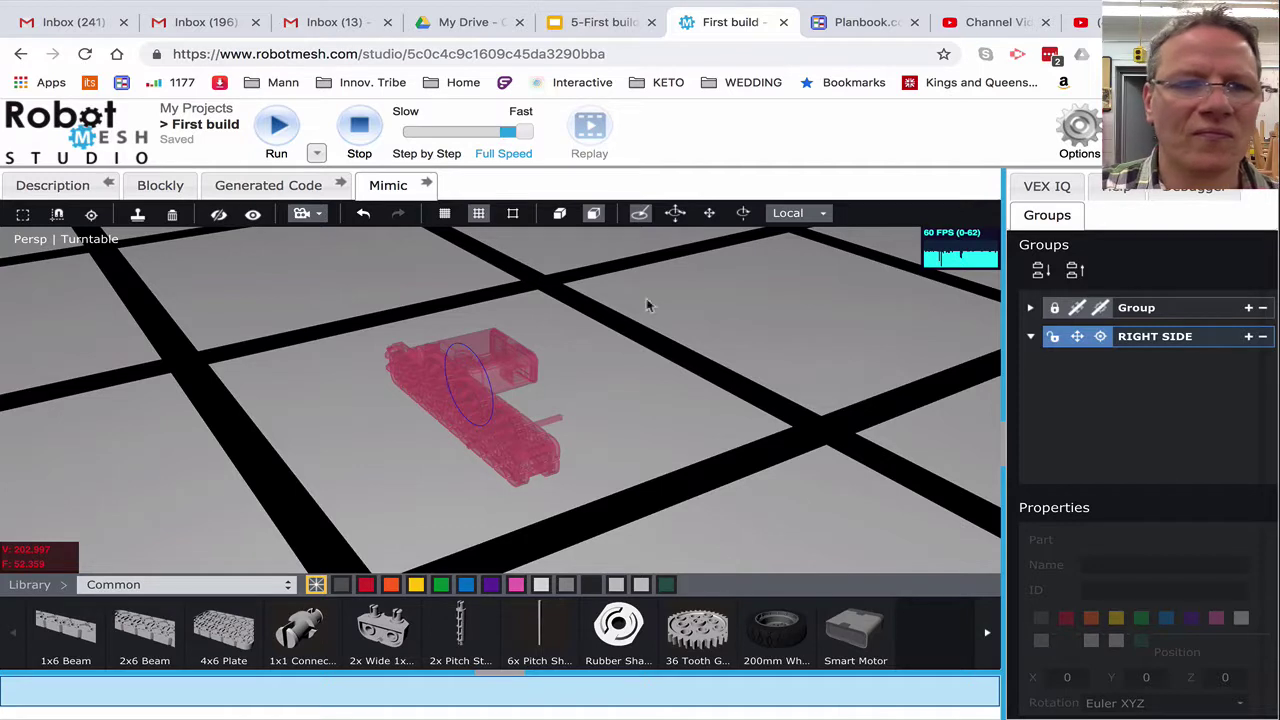
Clone the RIGHT SIDE assembly and move the copy beside the original
left_click(138, 216)
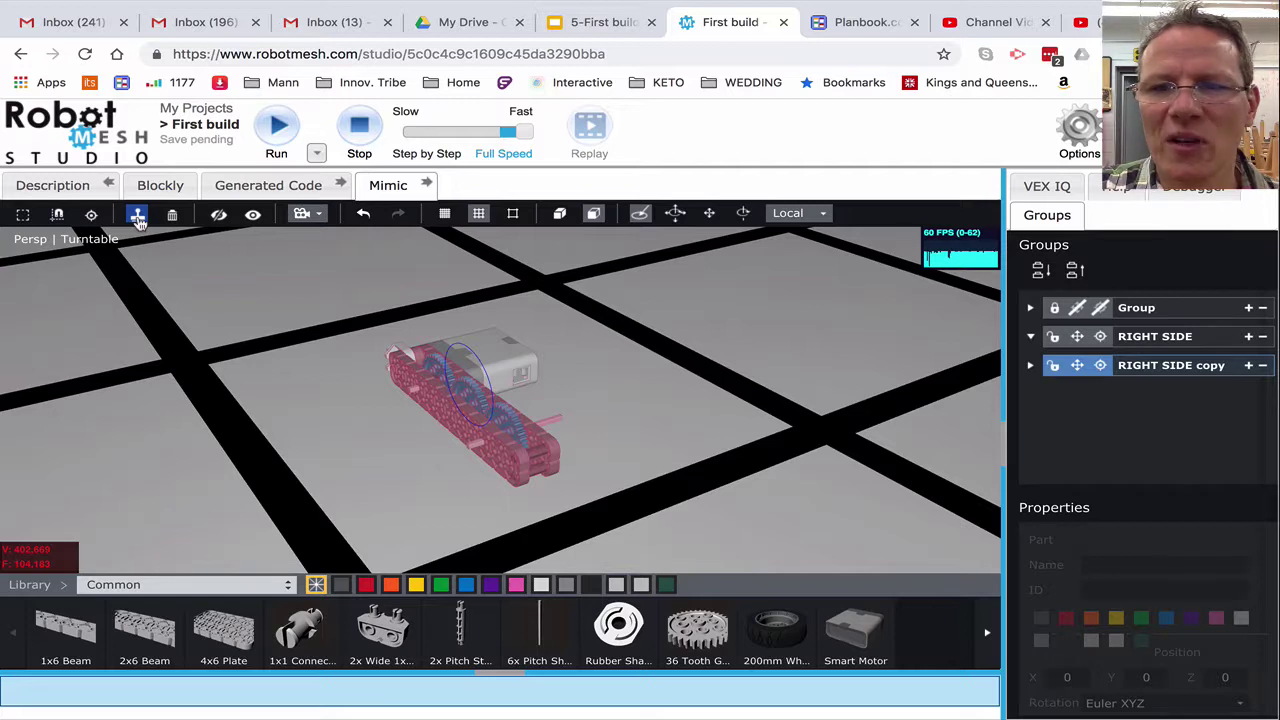
left_click(709, 215)
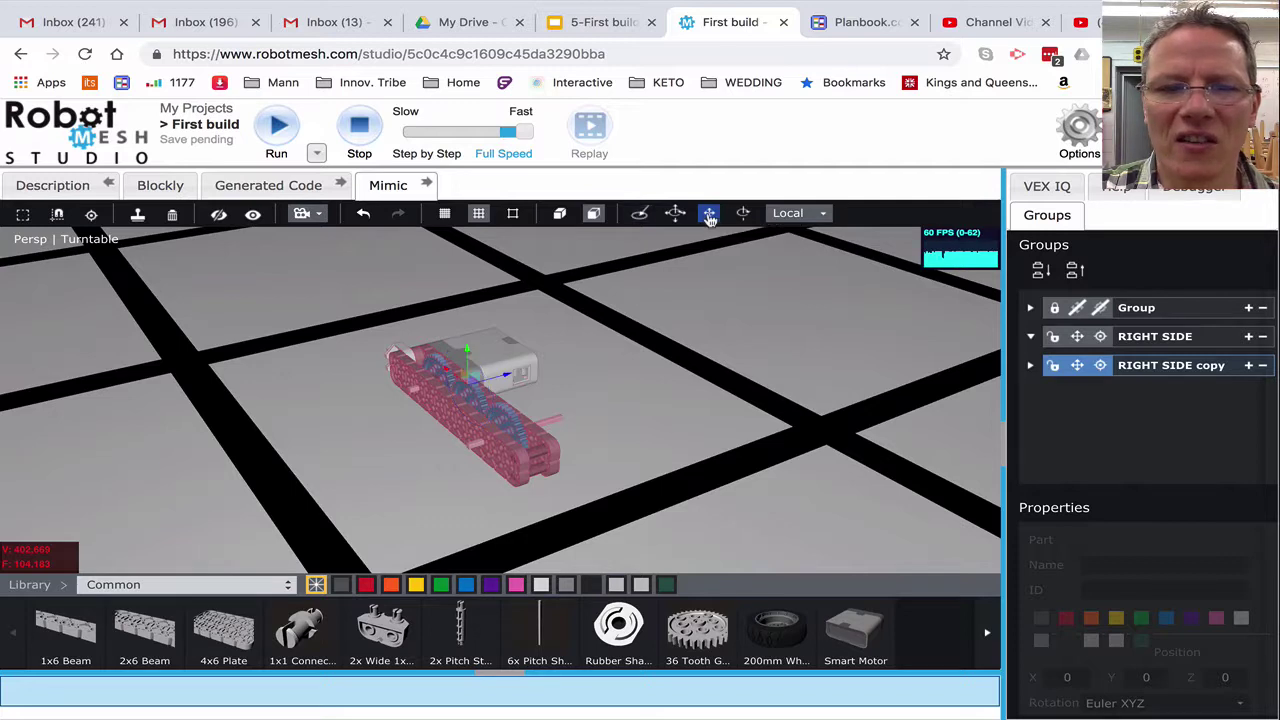
left_click(525, 375)
left_click_drag(525, 375, 668, 320)
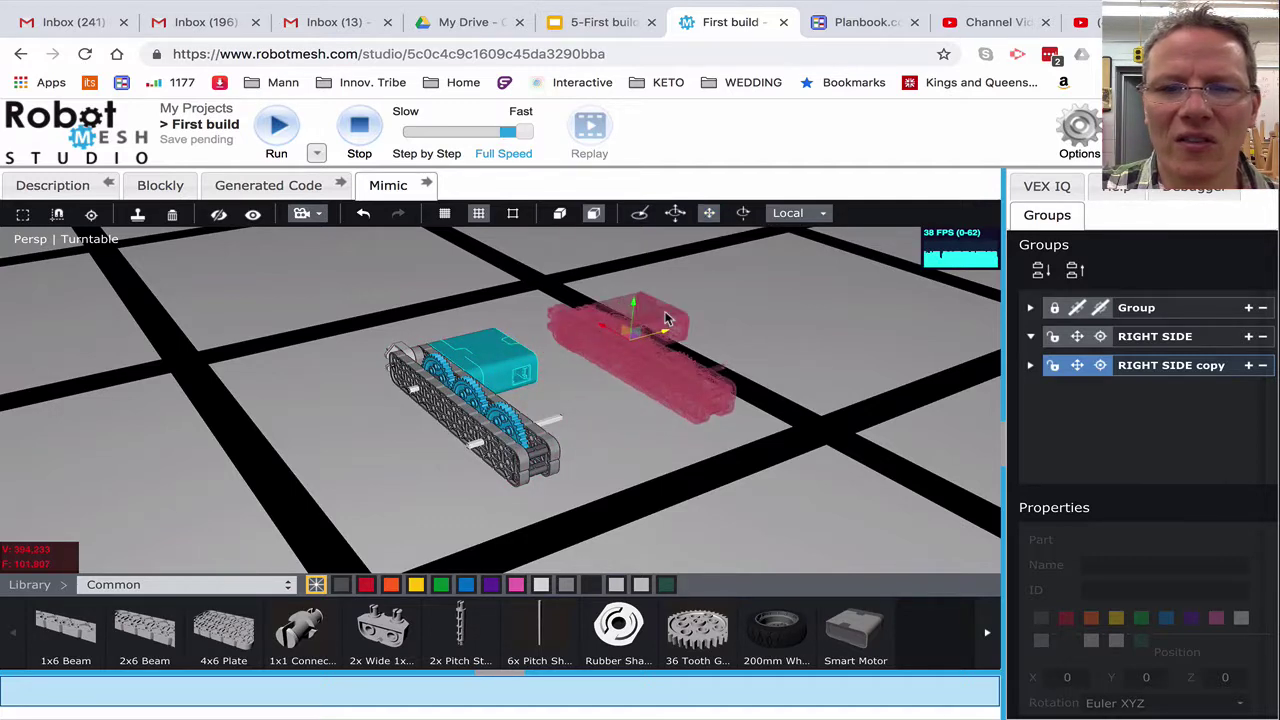
left_click(658, 450)
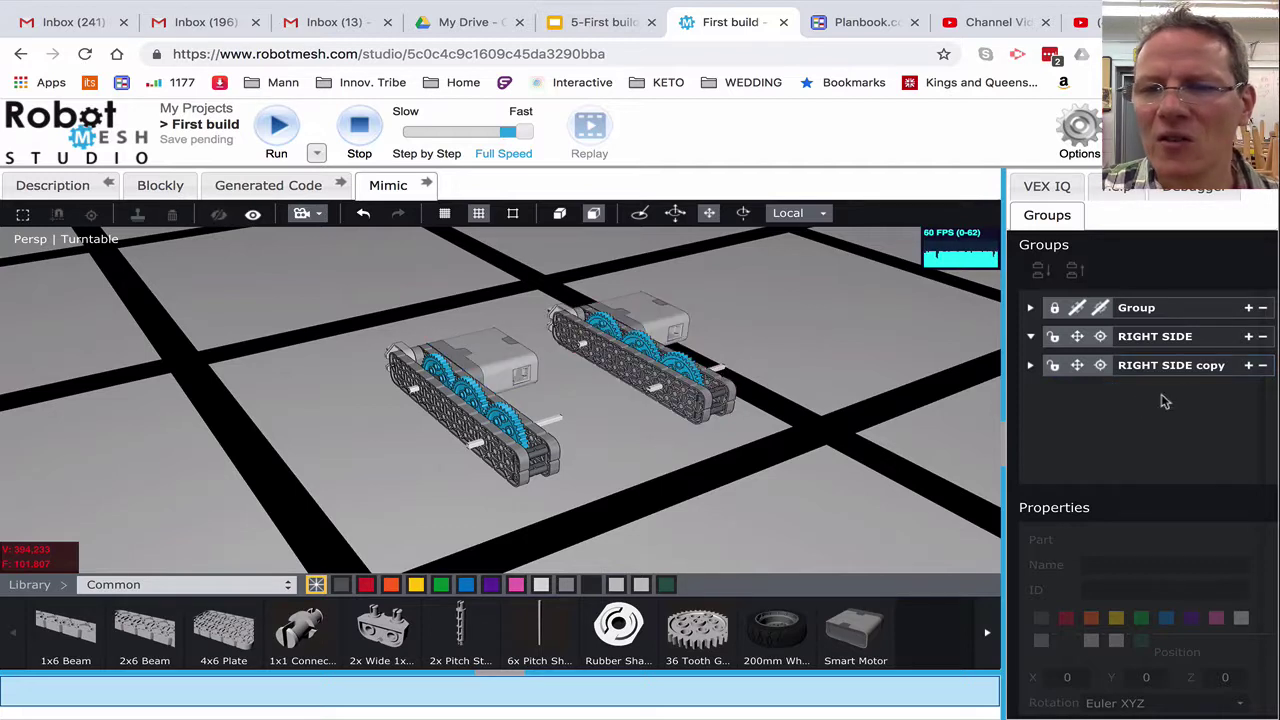
Select the RIGHT SIDE copy group and open its name dialog
left_click(1166, 340)
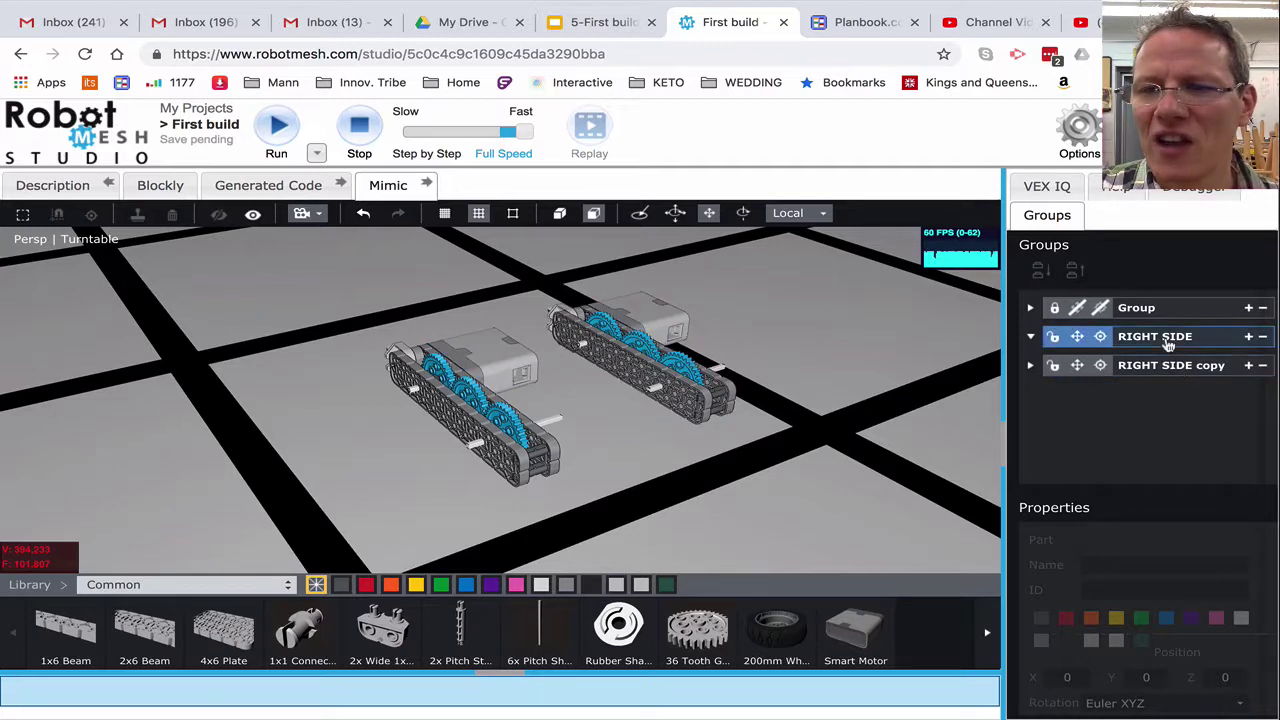
left_click(1166, 370)
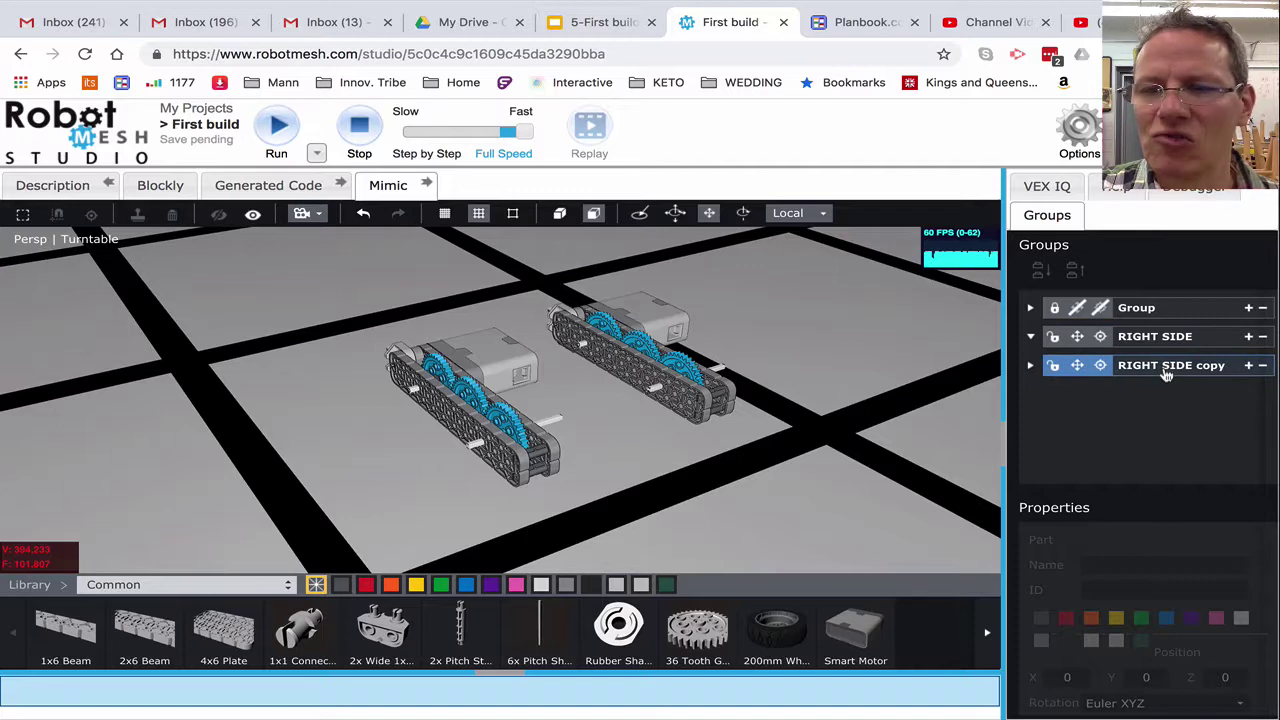
left_click(1166, 373)
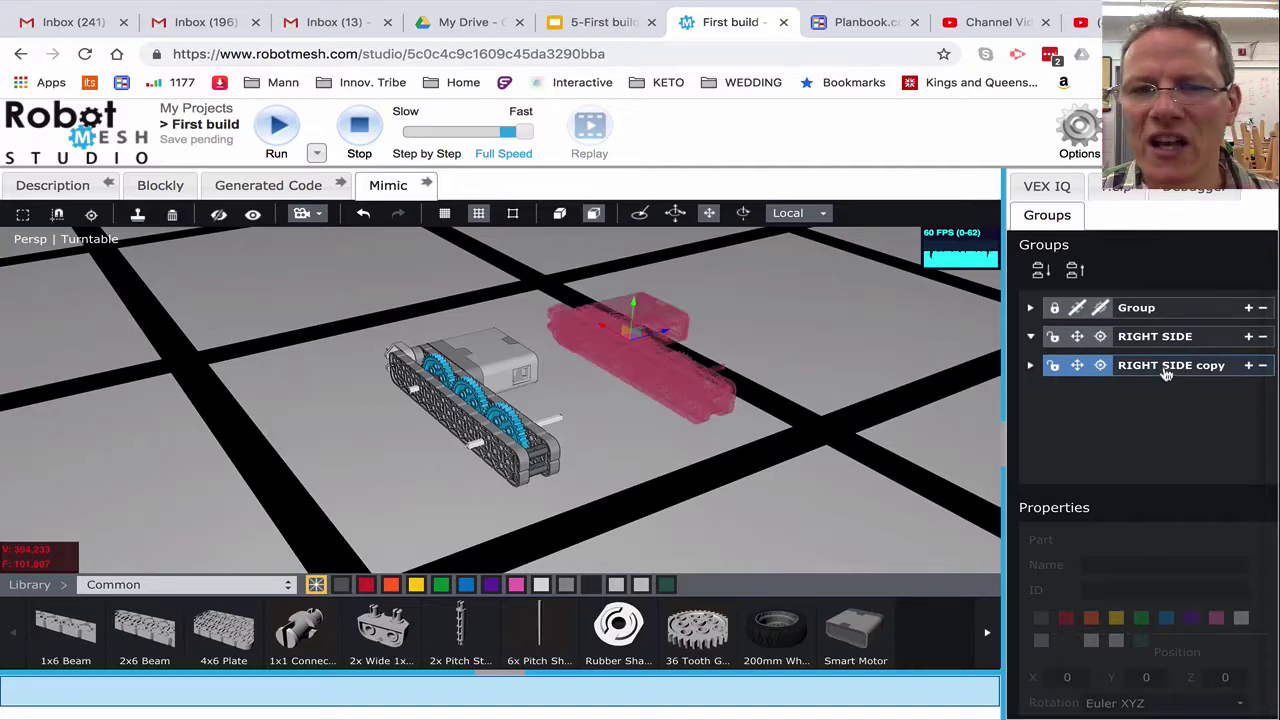
double_click(1166, 368)
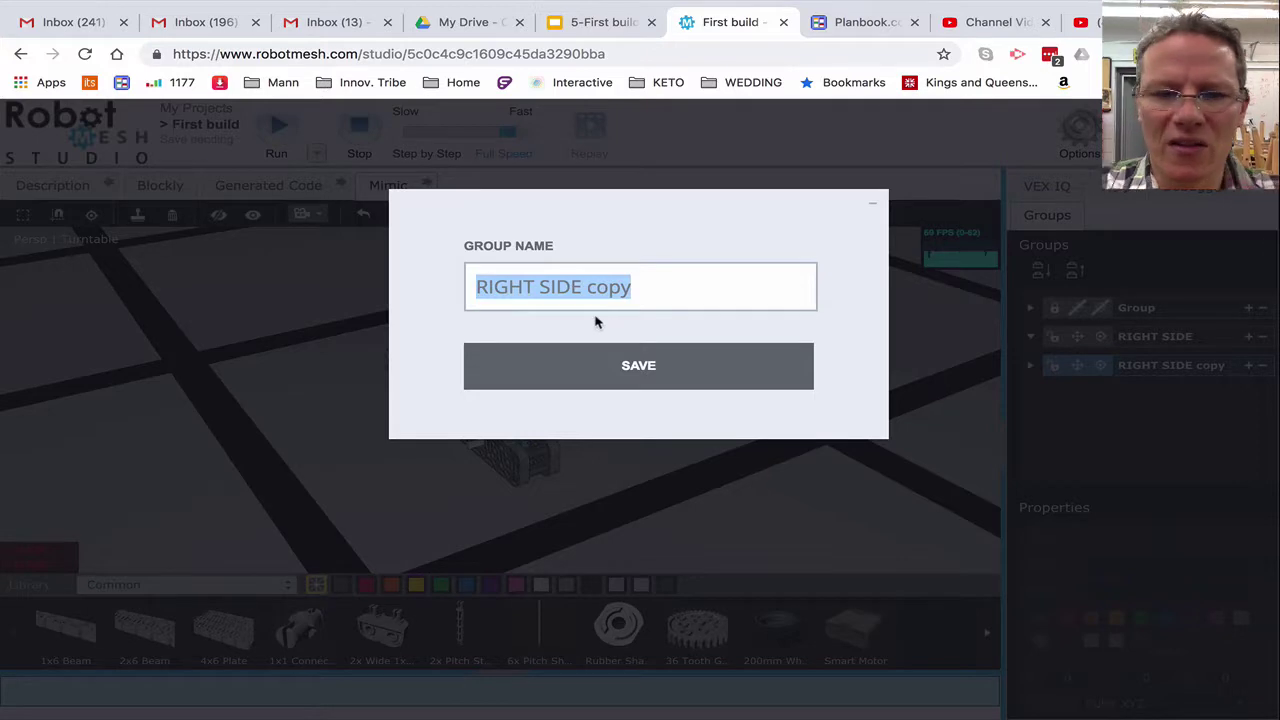
Enter LEFT SIDE as the copied group's name and save it
type("LEFT")
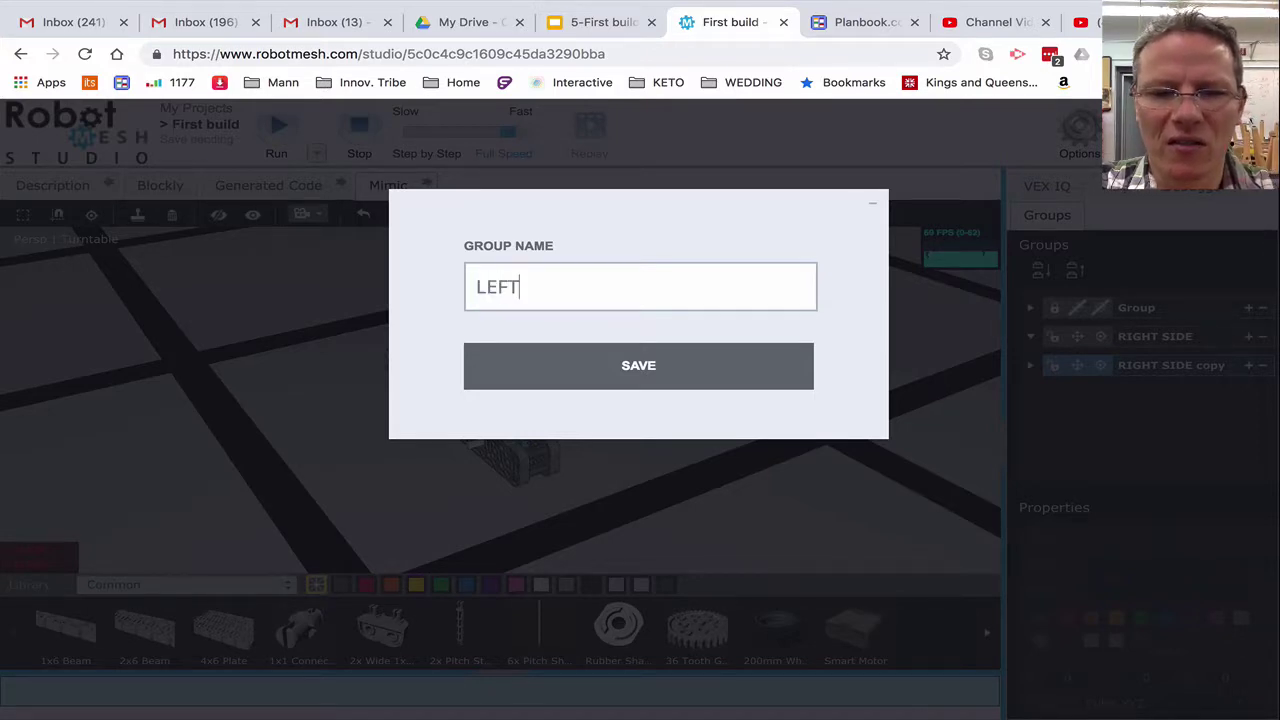
type(" SIDE")
left_click(637, 368)
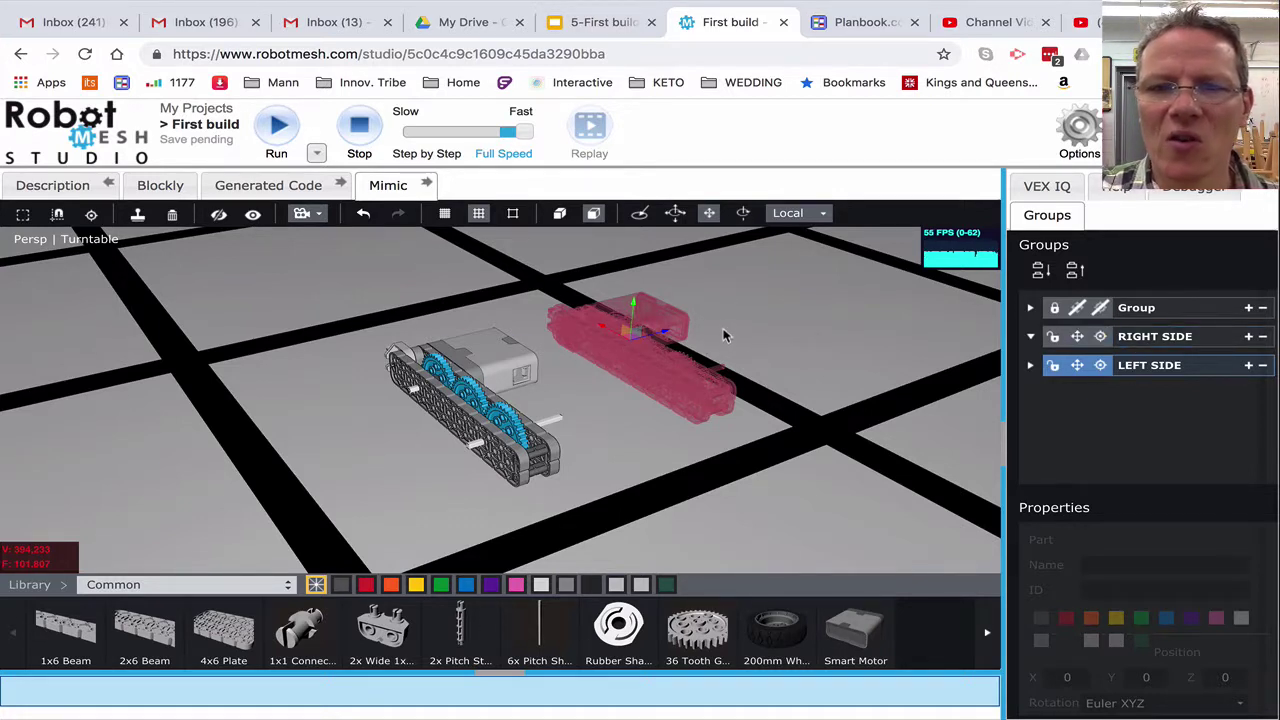
Turn the LEFT SIDE assembly 180° and slide it against the Smart Motor, mirroring RIGHT SIDE
left_click(676, 214)
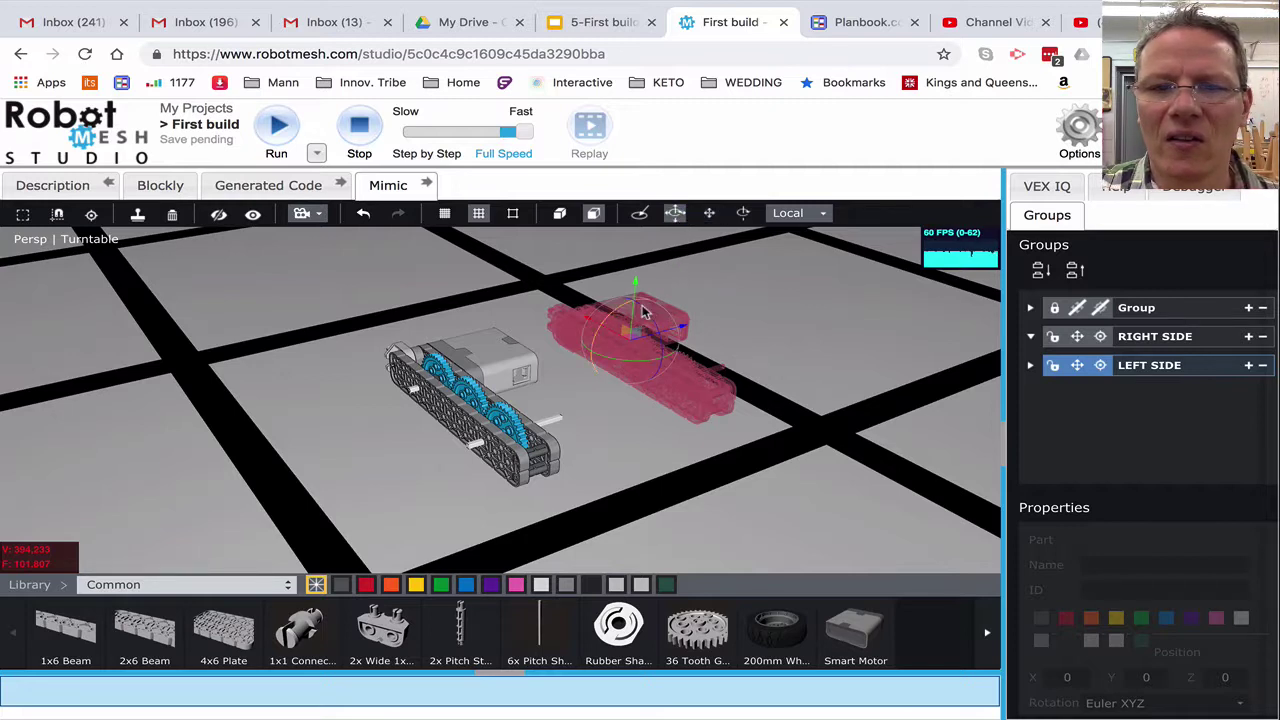
left_click_drag(621, 314, 654, 395)
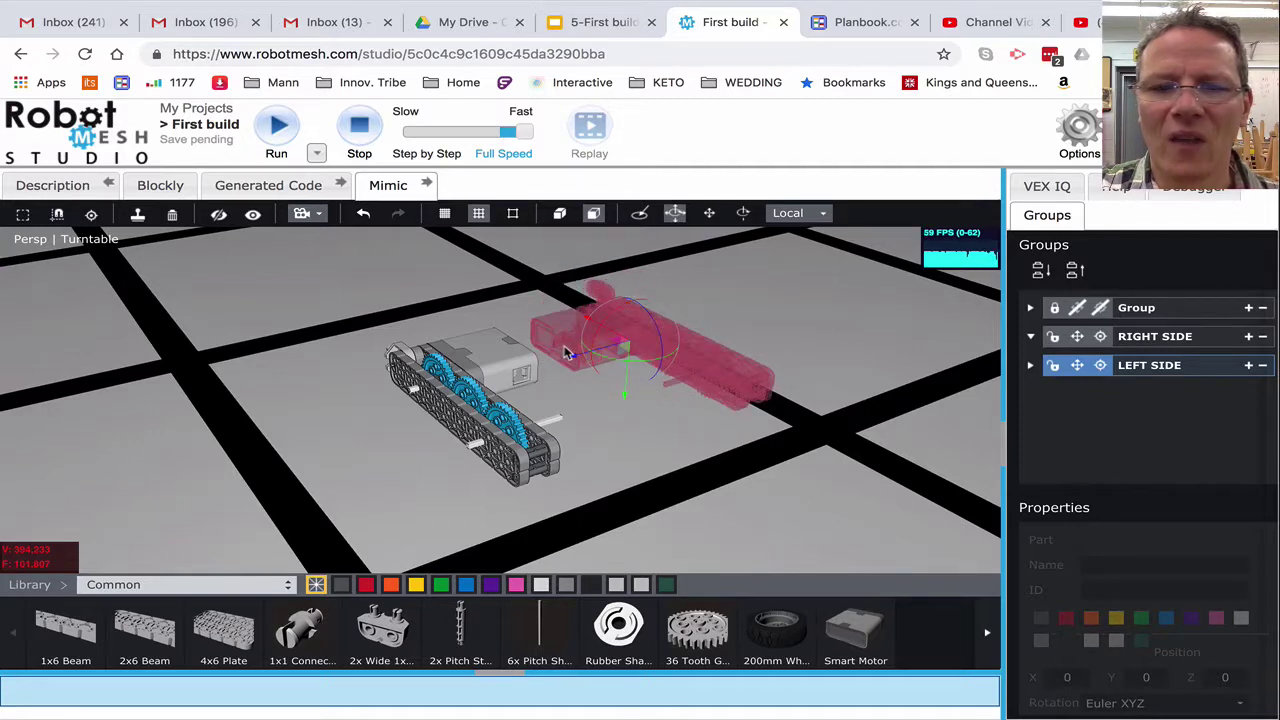
mouse_move(576, 358)
left_mouse_down()
mouse_move(537, 373)
mouse_move(552, 366)
left_mouse_up()
left_click(709, 294)
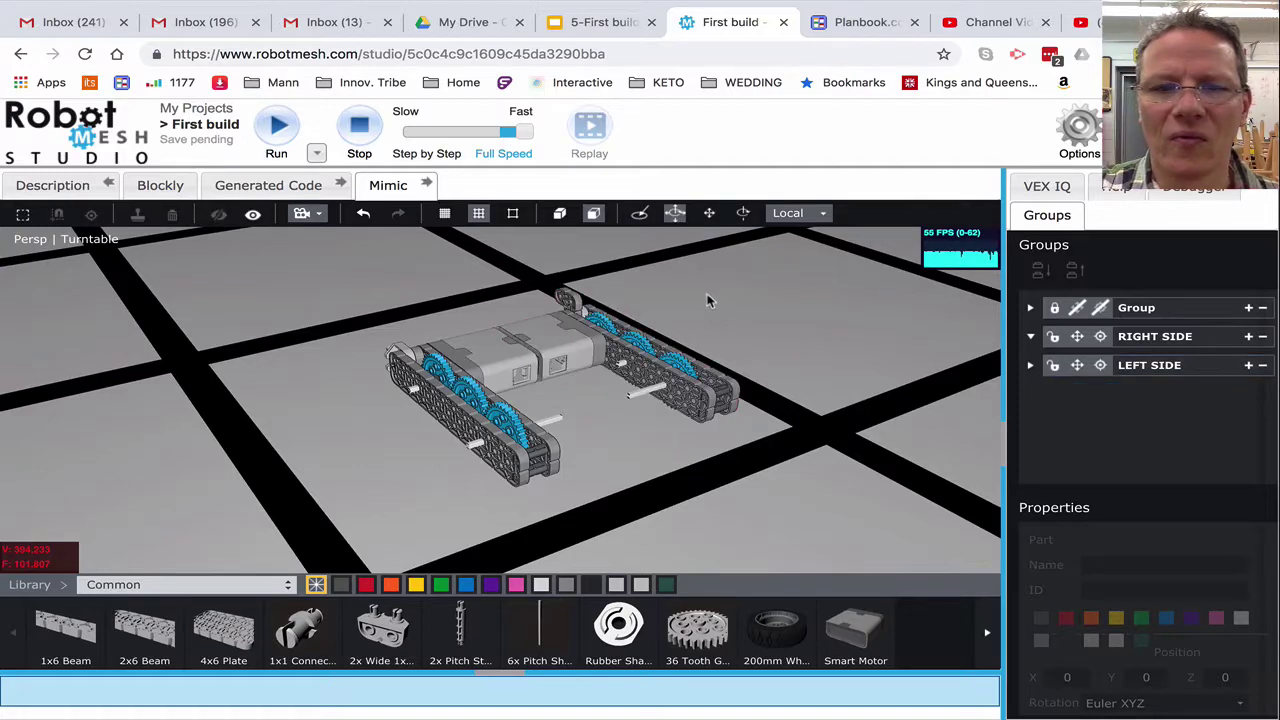
left_click_drag(709, 294, 293, 284)
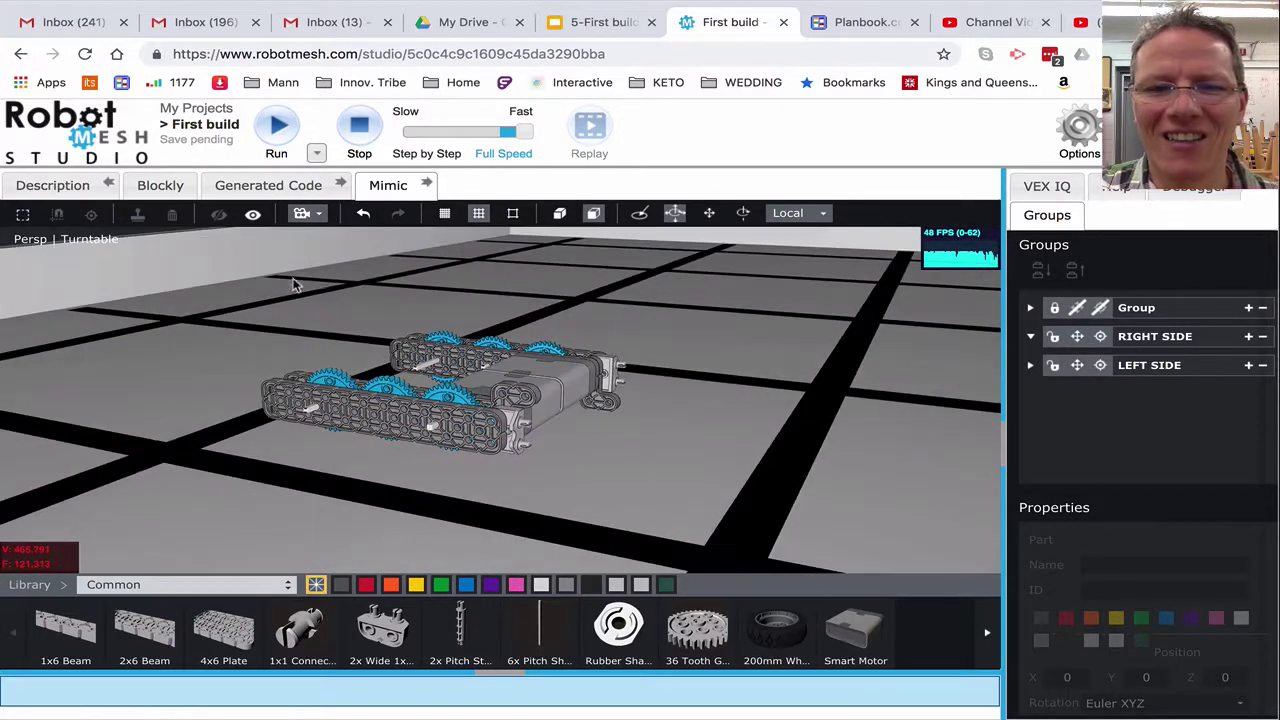
Hide the outer 2x12 Beam and the 2x Wide, 1x2 Offset Corner
left_click(479, 420)
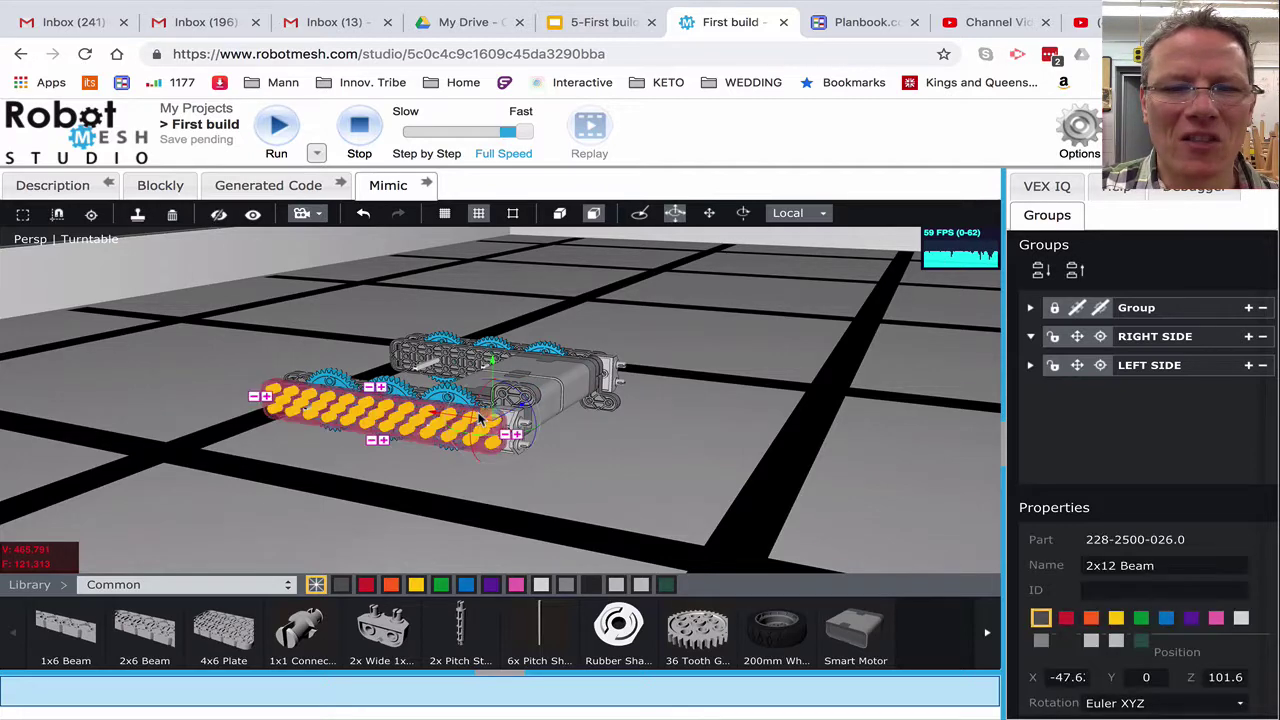
left_click(220, 215)
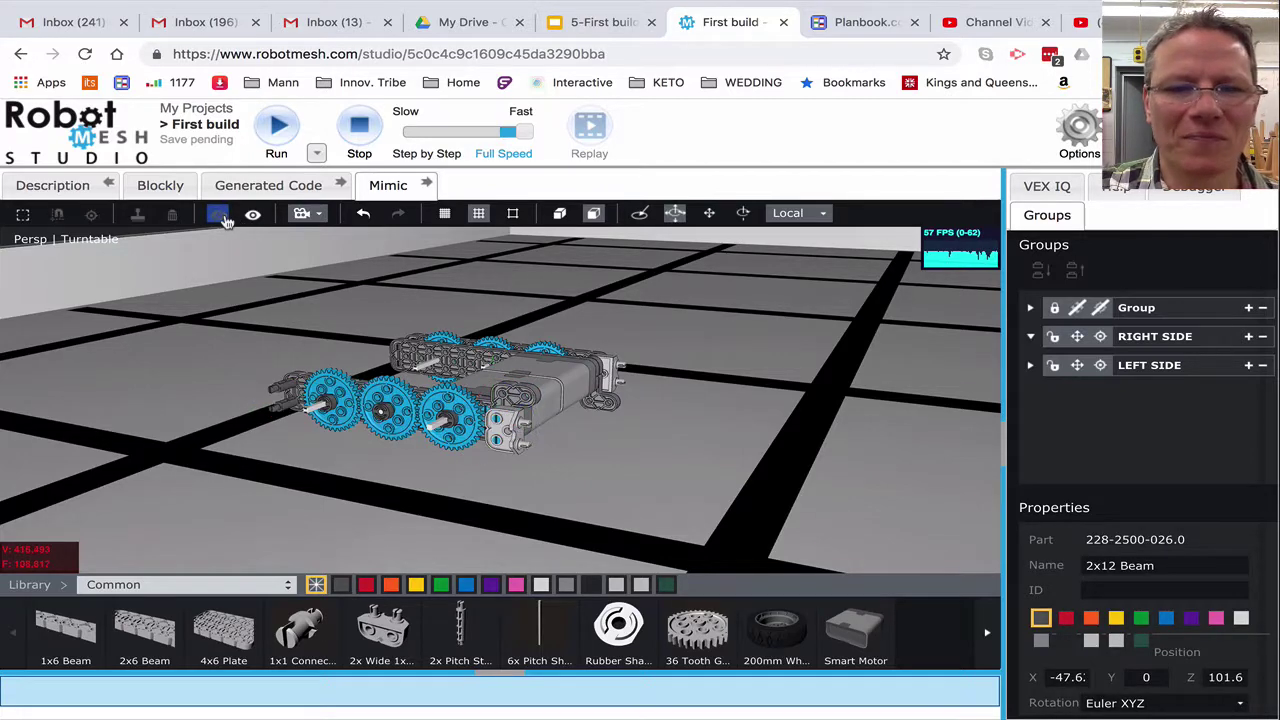
left_click(518, 432)
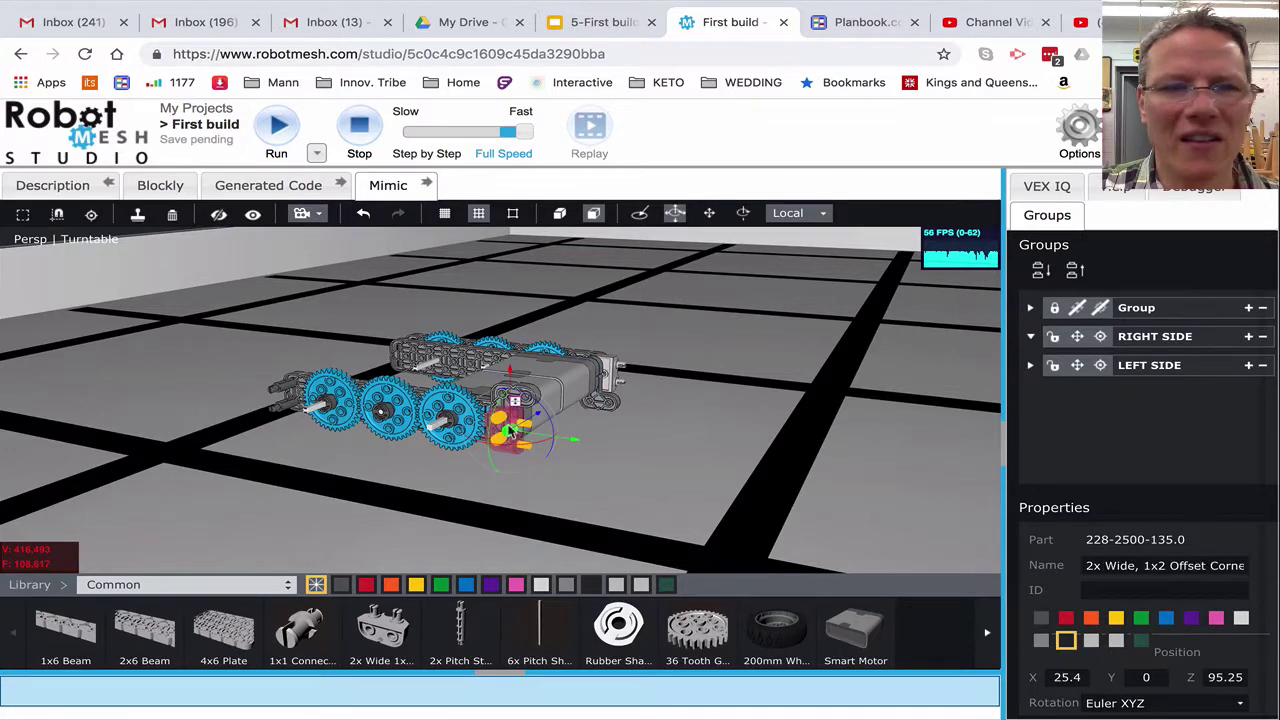
left_click(220, 215)
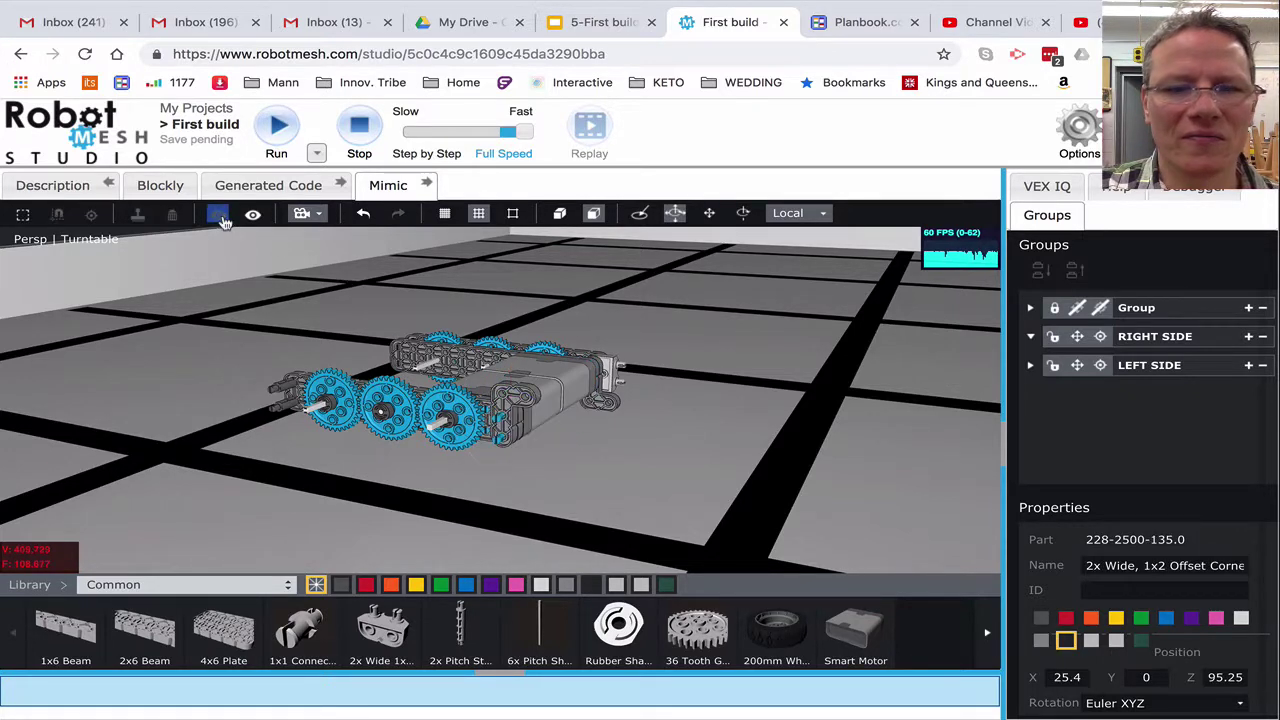
Move the 2x3 Right Angle Beam to the Smart Motor's front end, at Y -12.7
left_click(533, 402)
left_click(527, 433)
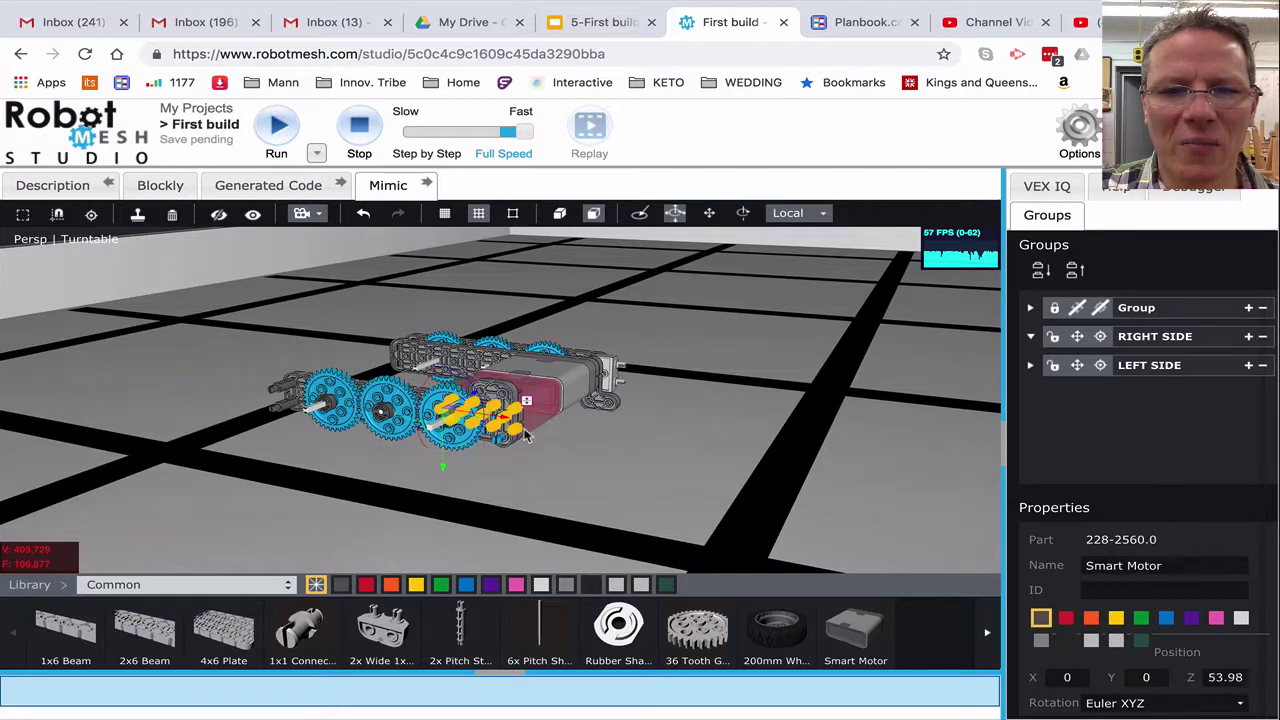
left_click(588, 458)
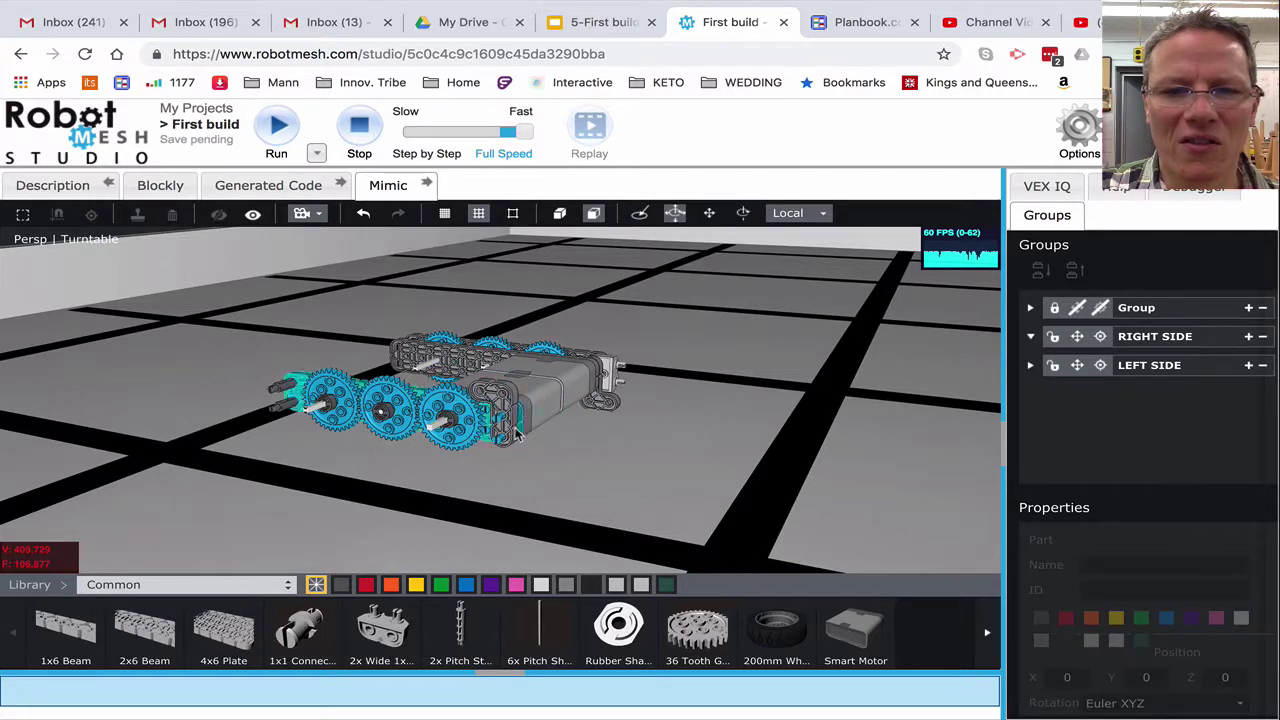
left_click(514, 409)
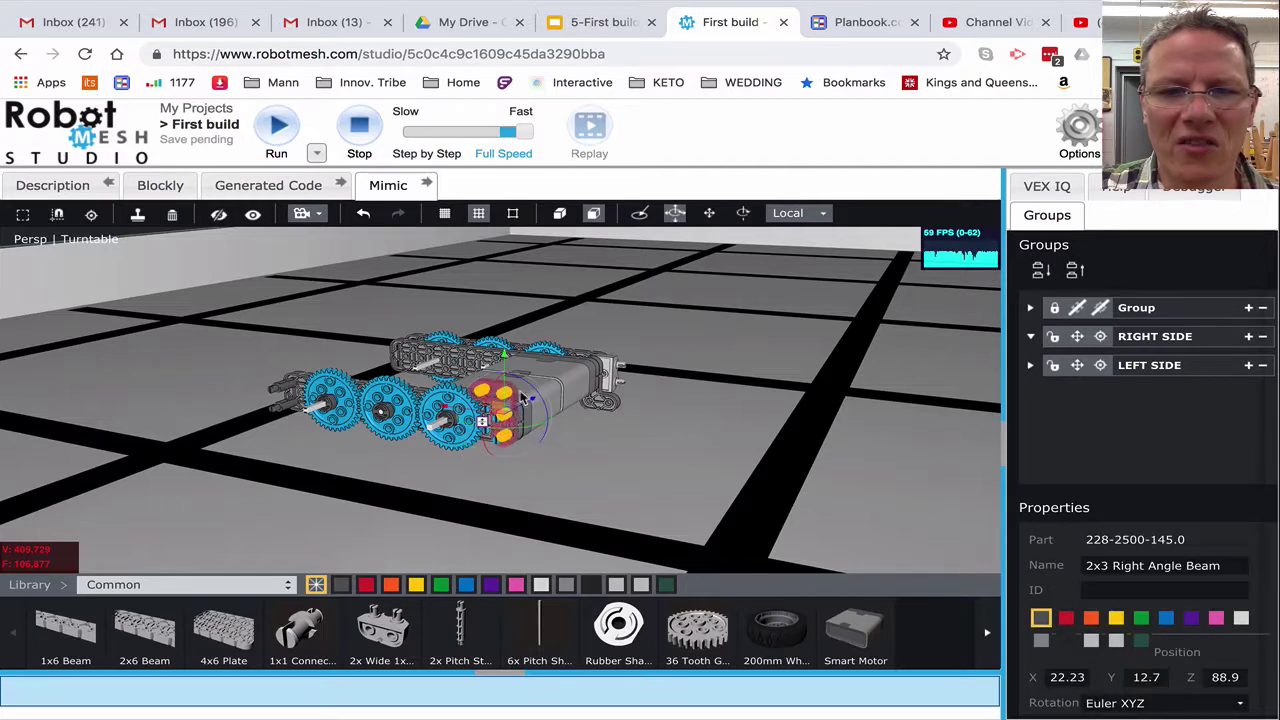
left_click_drag(527, 390, 502, 497)
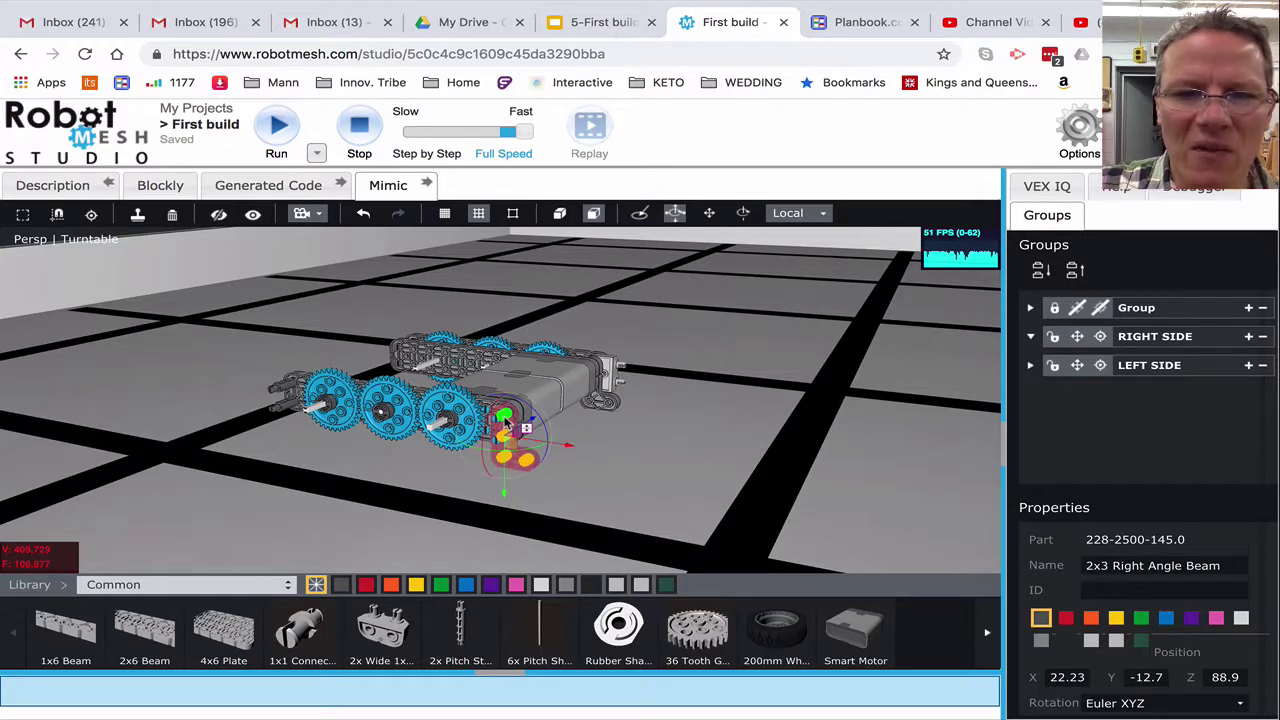
scroll(505, 425, "up", 5)
Show the hidden 2x12 Beam and offset corner again and view the whole robot
left_click(657, 491)
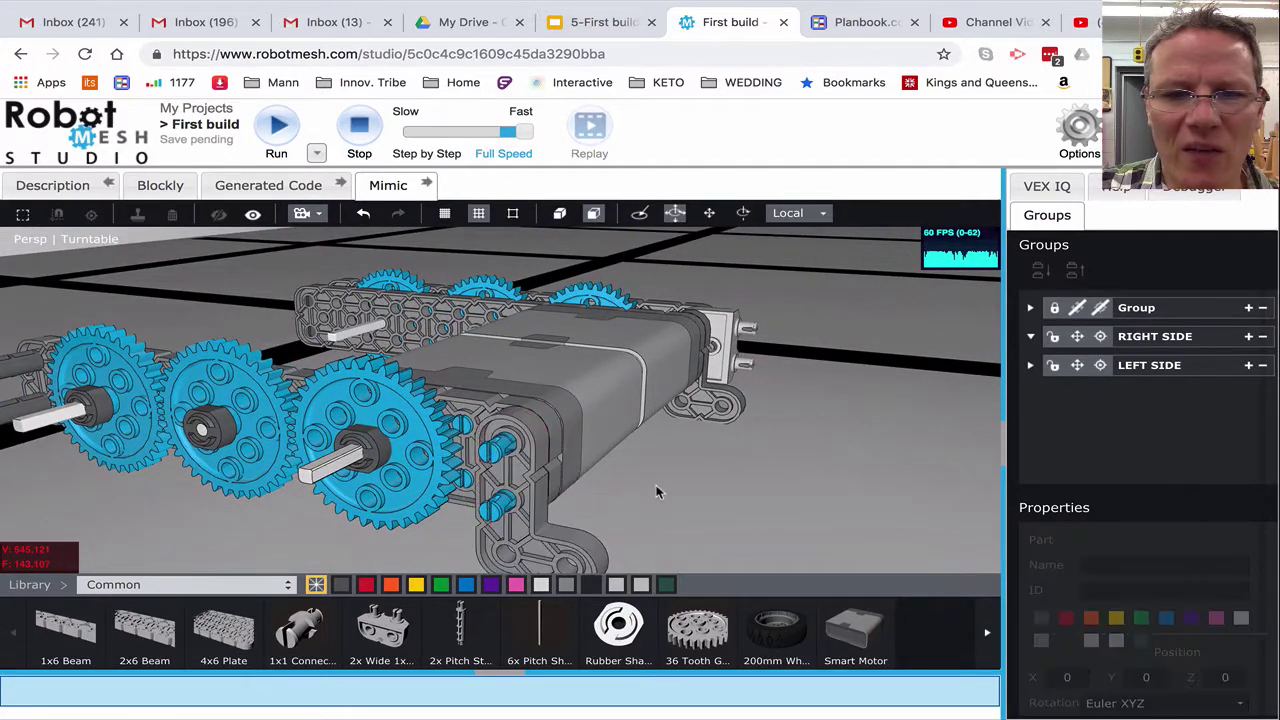
mouse_move(657, 491)
left_mouse_down()
mouse_move(640, 440)
mouse_move(670, 380)
mouse_move(650, 470)
left_mouse_up()
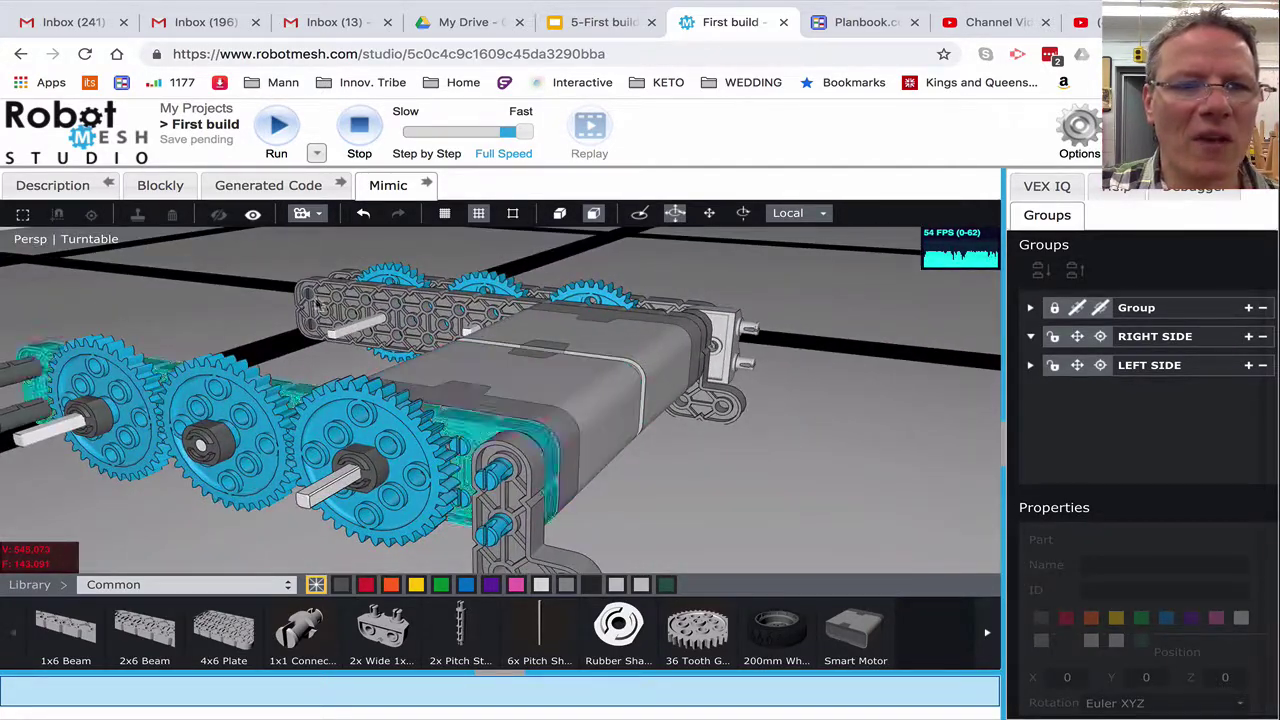
left_click(252, 214)
left_click_drag(826, 470, 629, 469)
scroll(830, 477, "down", 5)
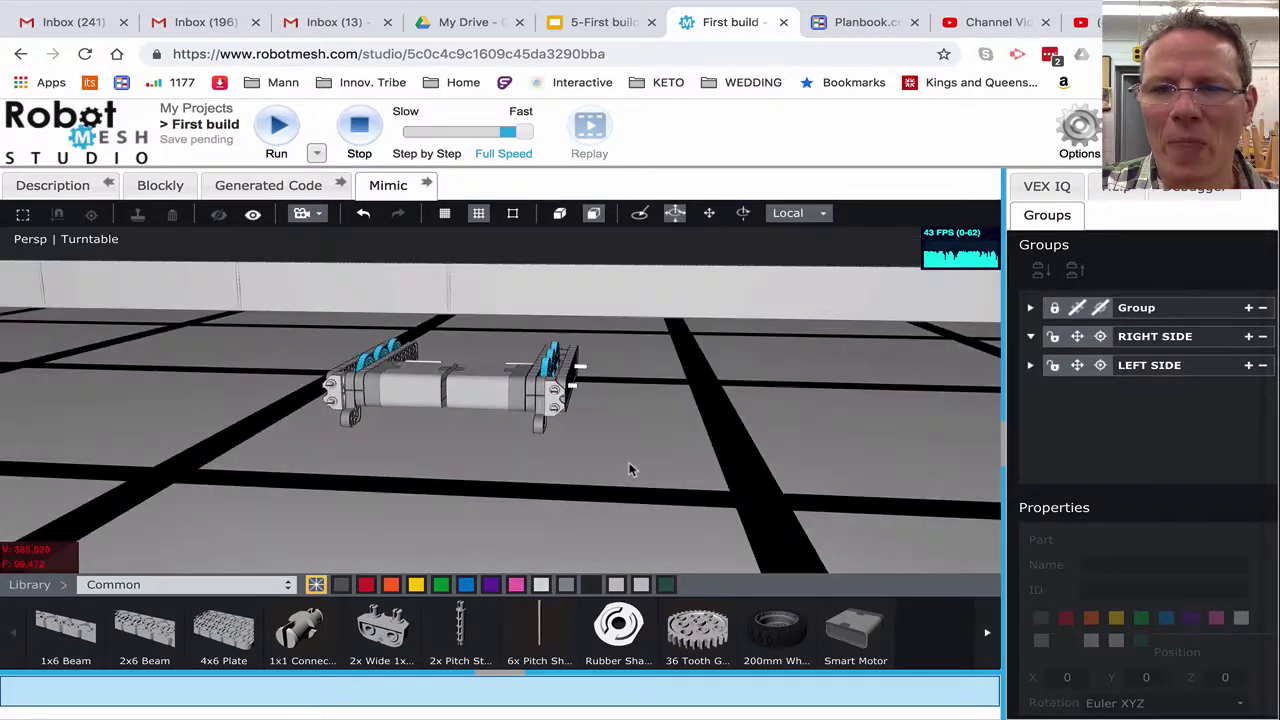
Inspect the Smart Motor, then the RIGHT SIDE and LEFT SIDE group selections
left_click(375, 385)
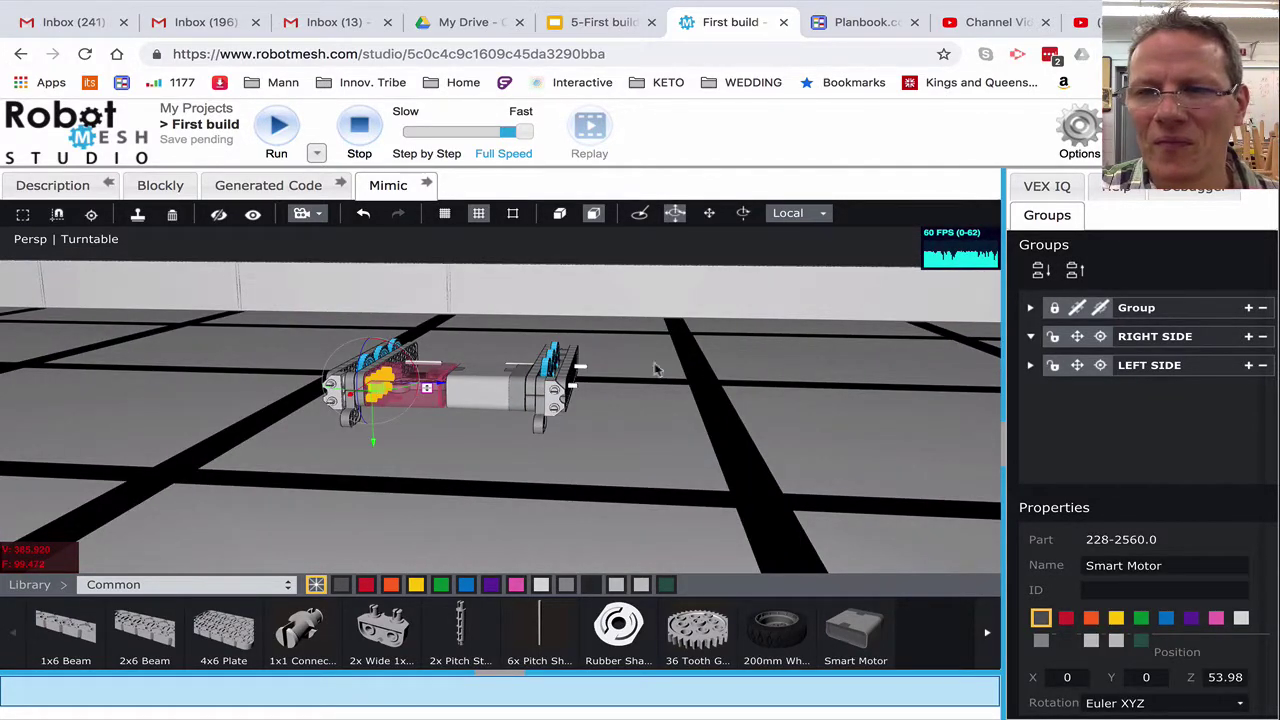
left_click(1158, 342)
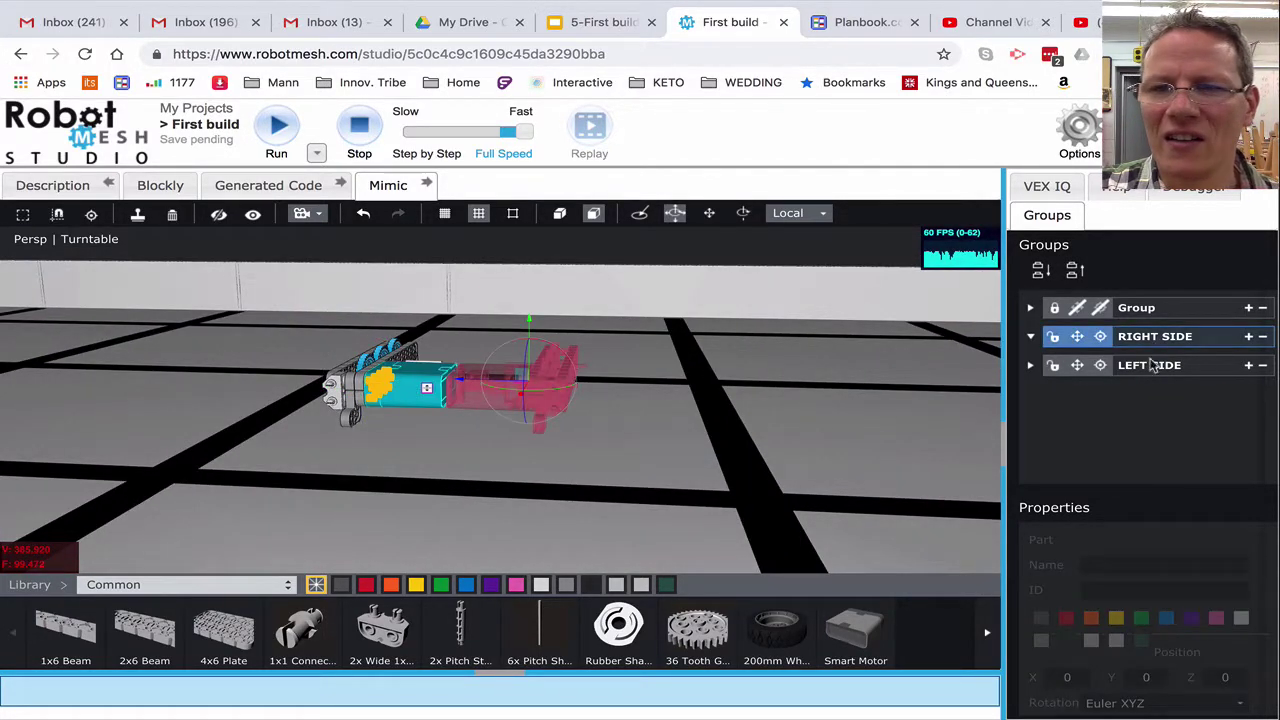
left_click(1150, 366)
left_click(654, 451)
Look down on the drivetrain and hide the Smart Motor between the tracks
left_click_drag(654, 451, 548, 481)
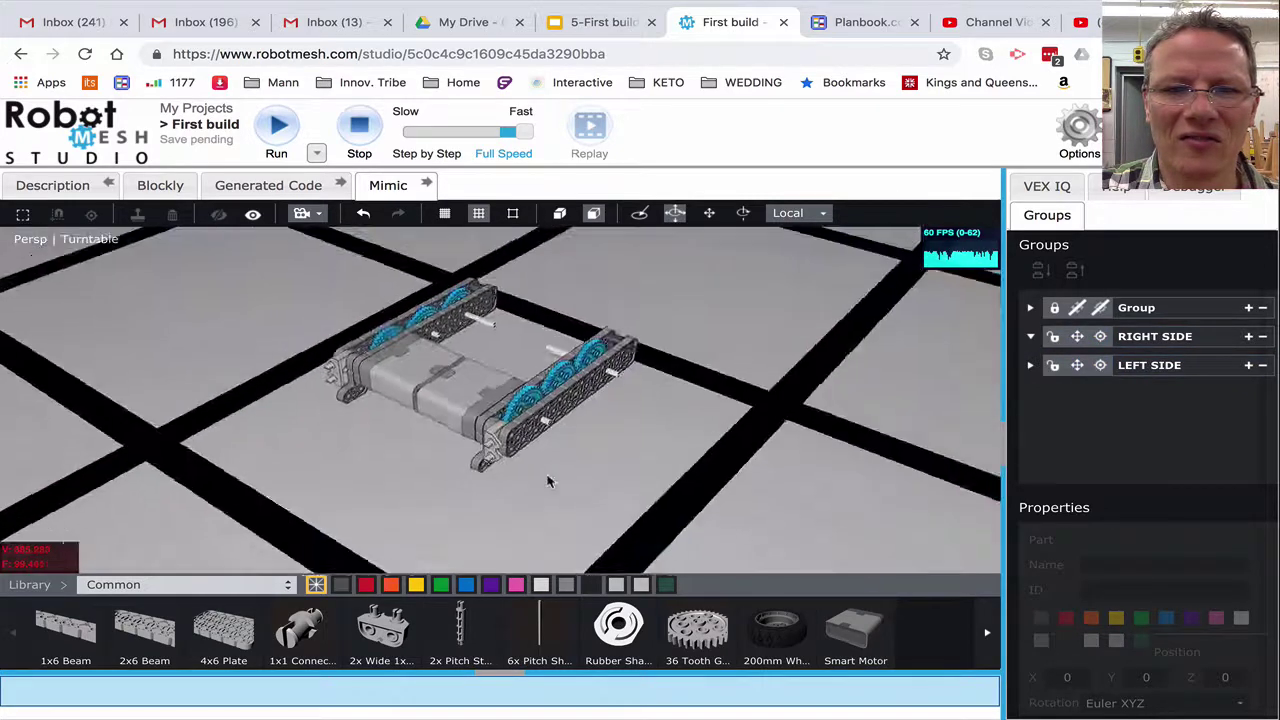
scroll(506, 406, "up", 5)
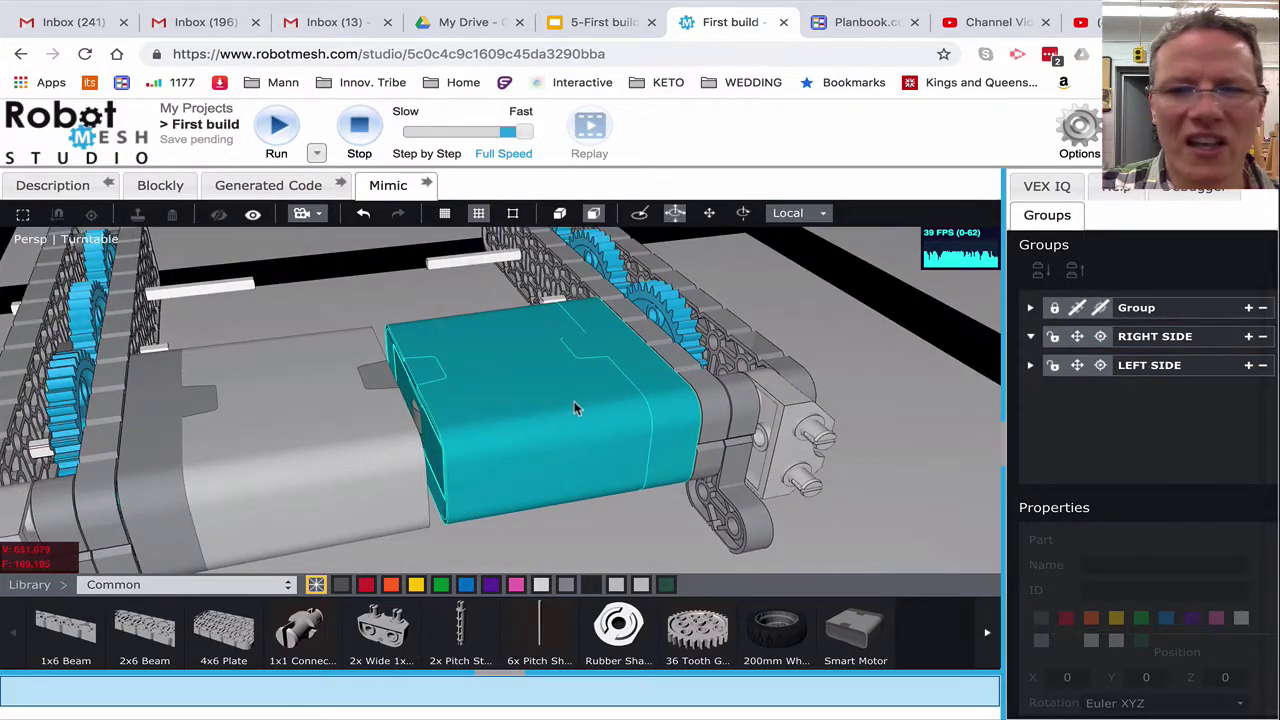
left_click(572, 419)
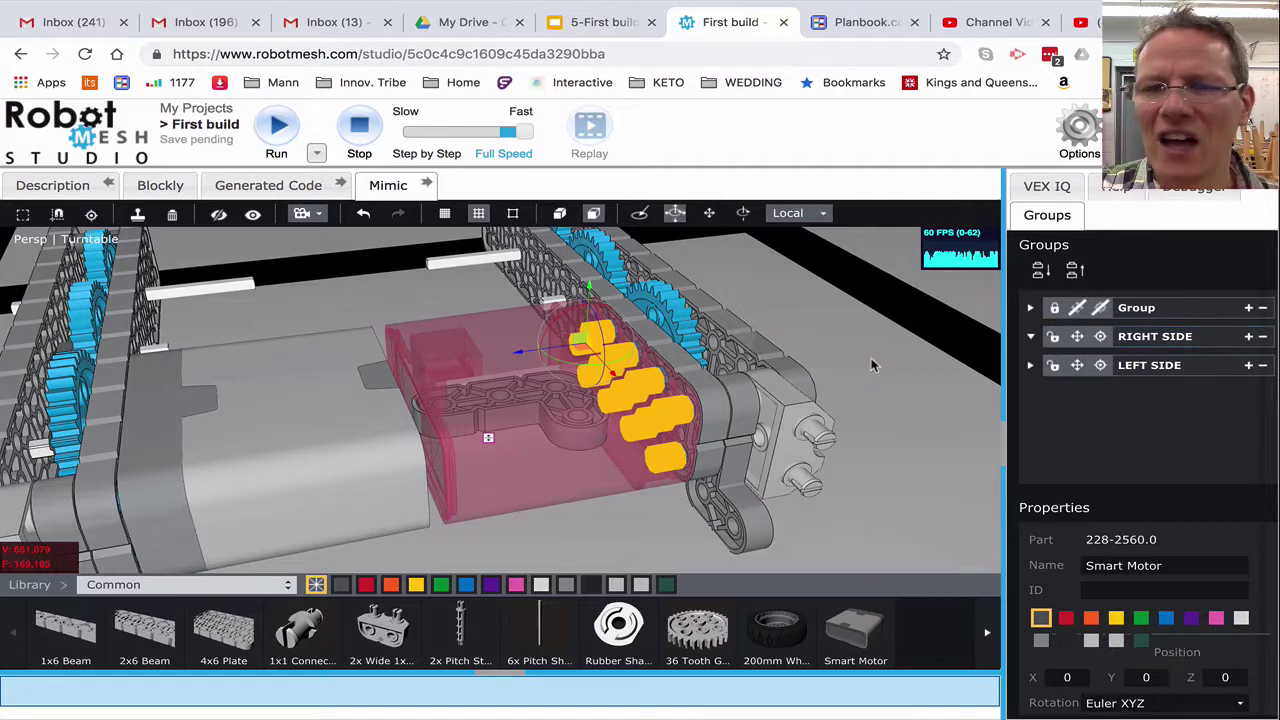
left_click(1055, 340)
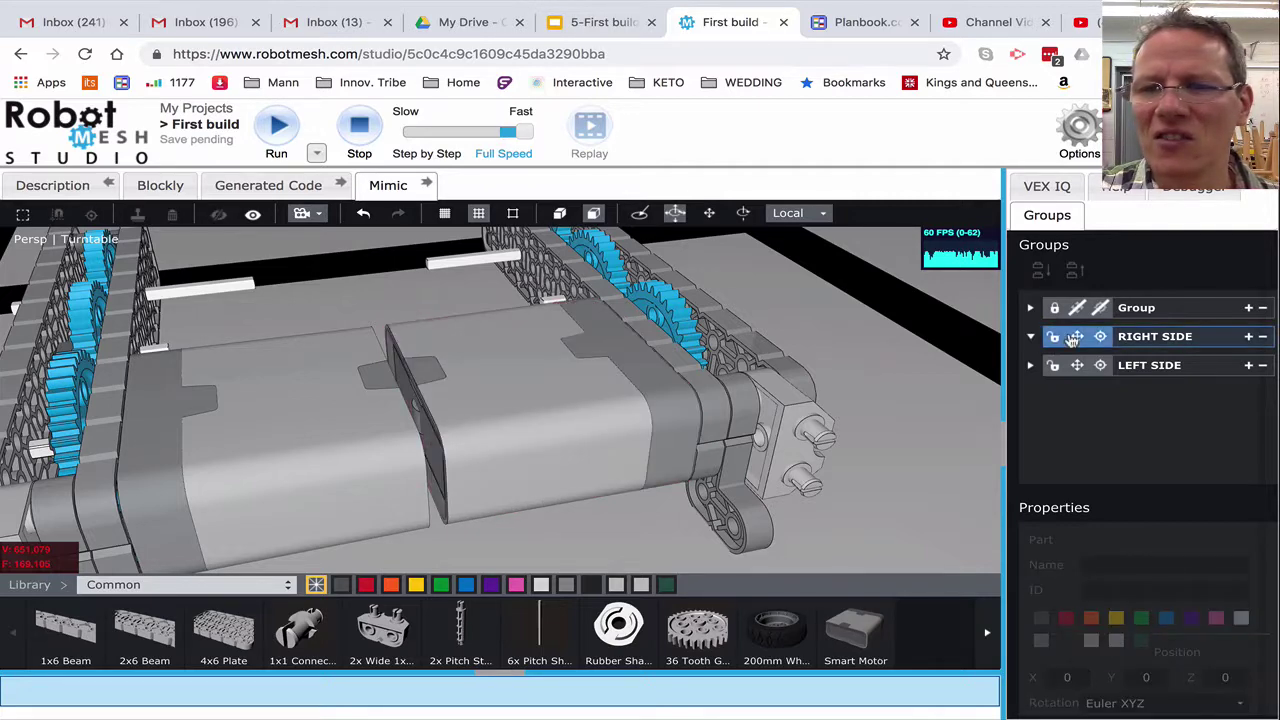
left_click(605, 412)
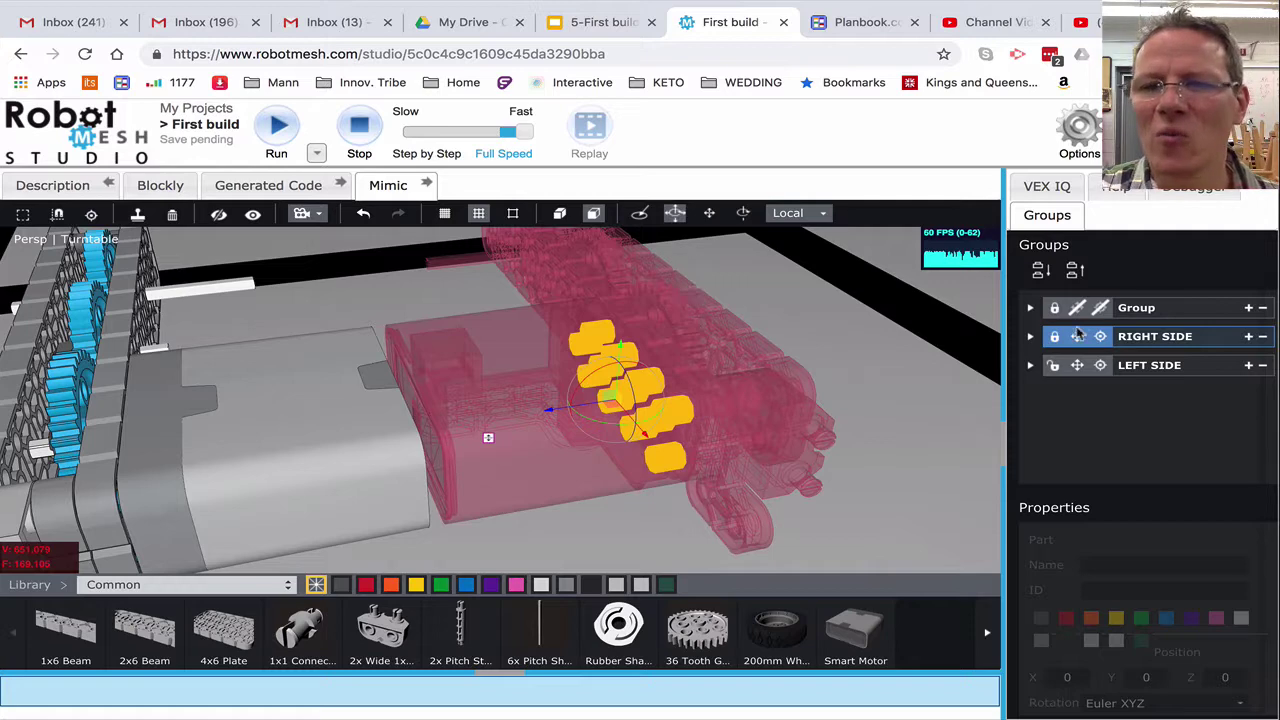
left_click(904, 346)
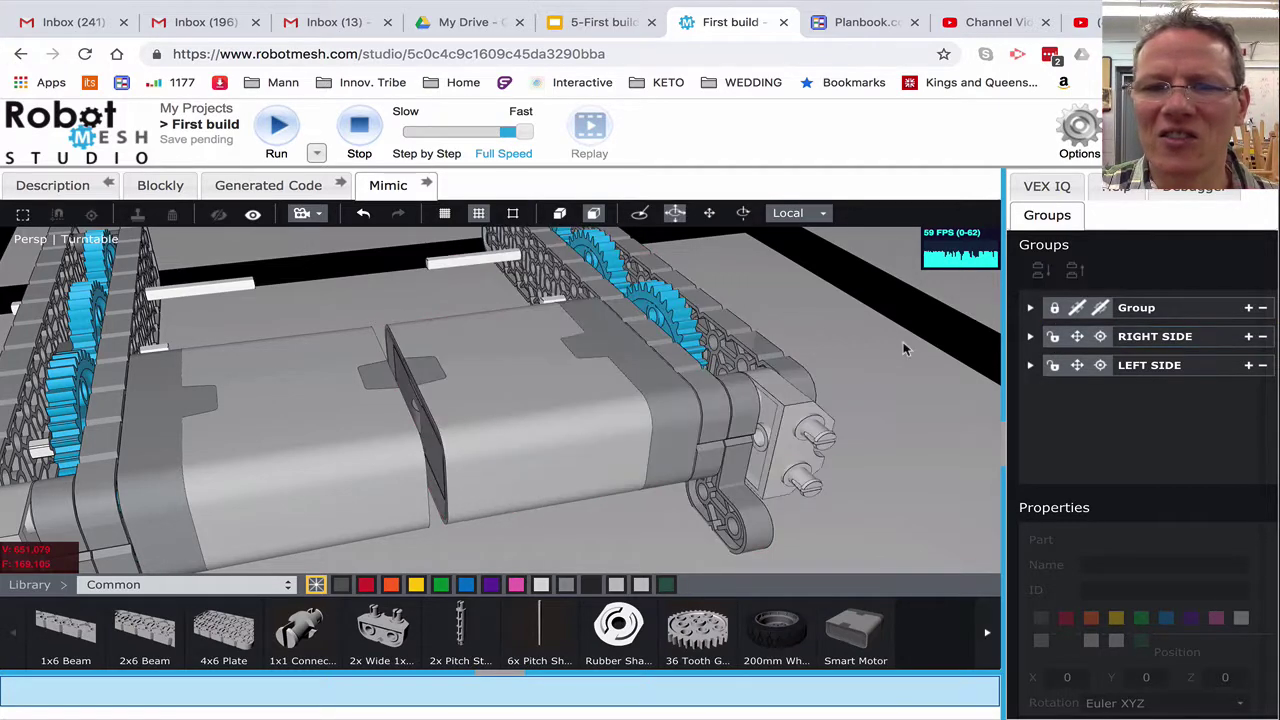
left_click(594, 400)
key("Delete")
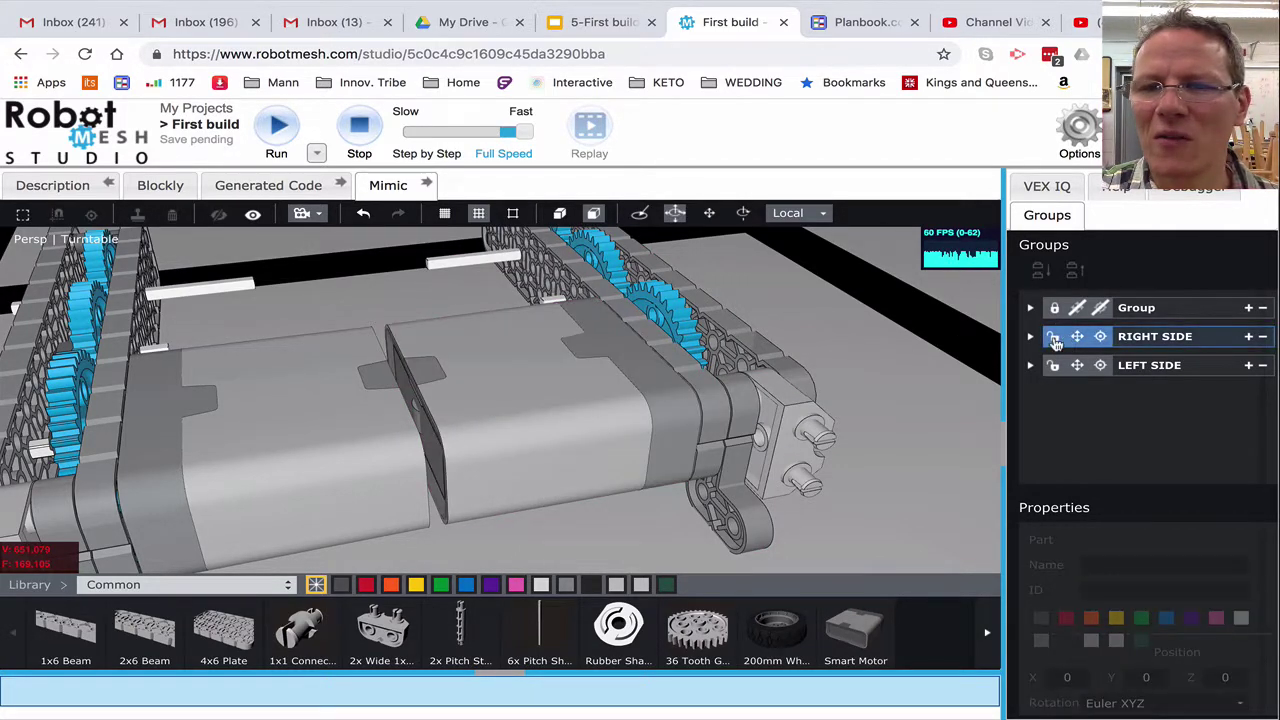
Lock the RIGHT SIDE group and slide it sideways flush against the motor
left_click(1055, 338)
left_click(645, 408)
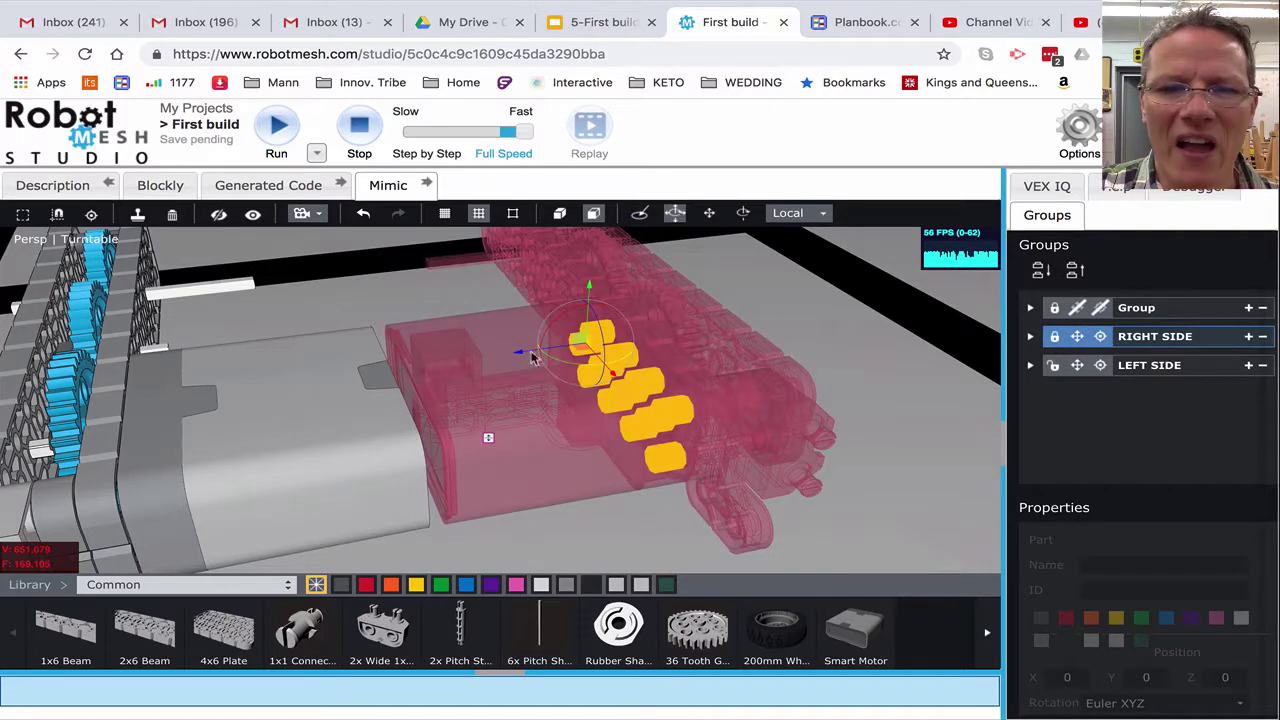
left_click_drag(520, 357, 657, 334)
left_click(812, 320)
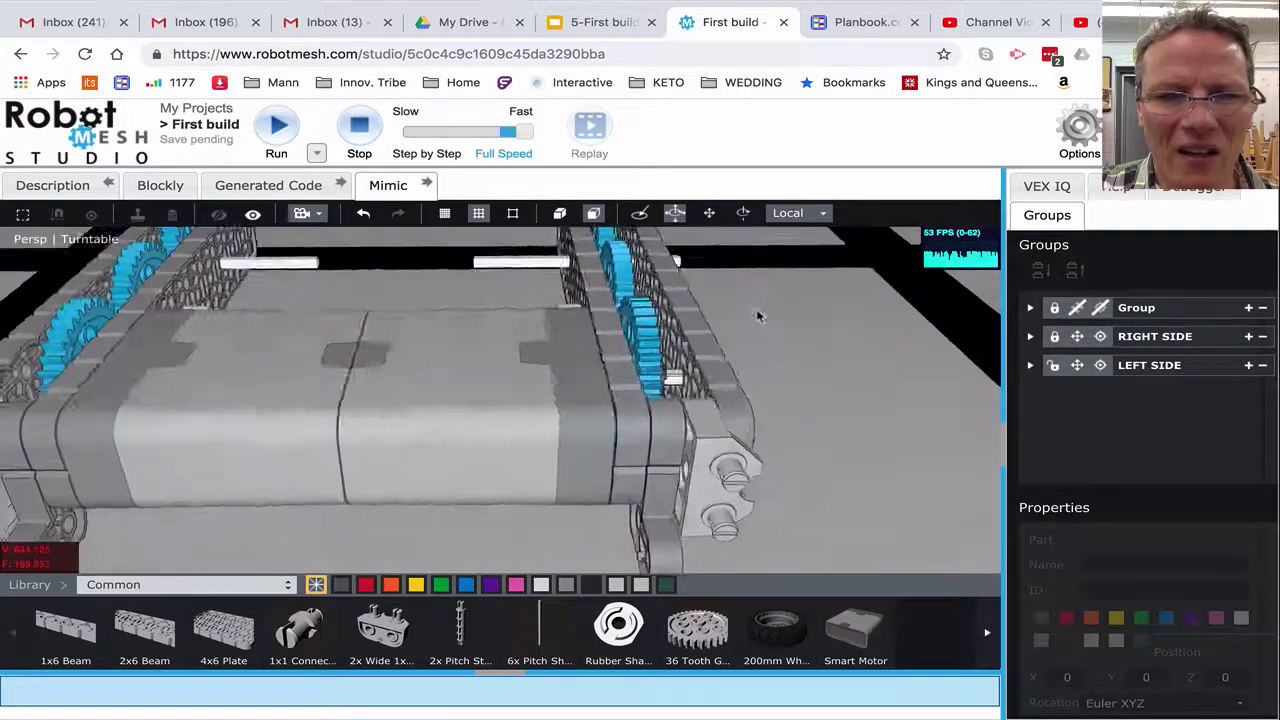